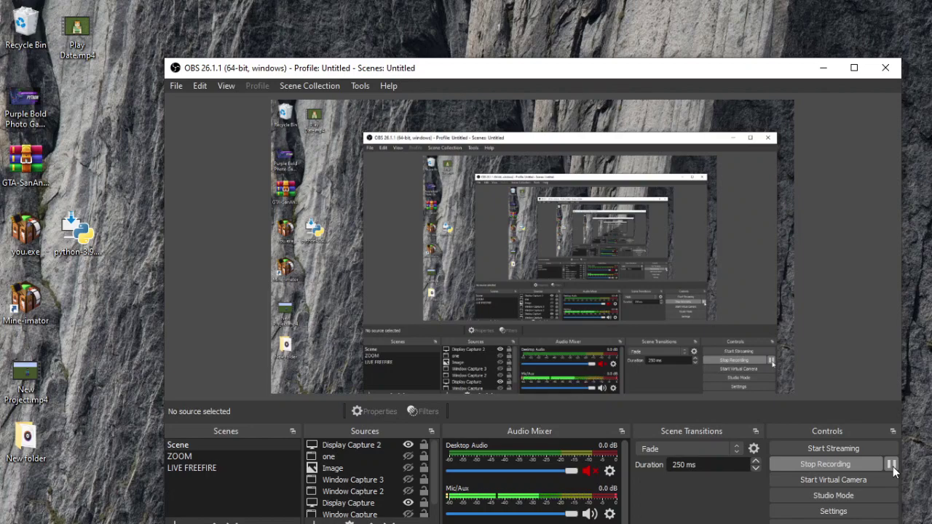
click(755, 295)
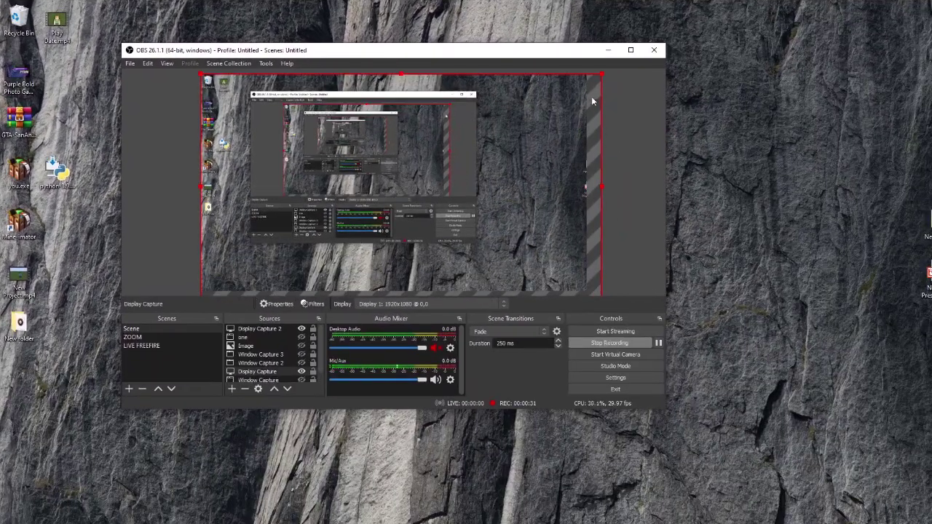
drag(601, 75, 502, 160)
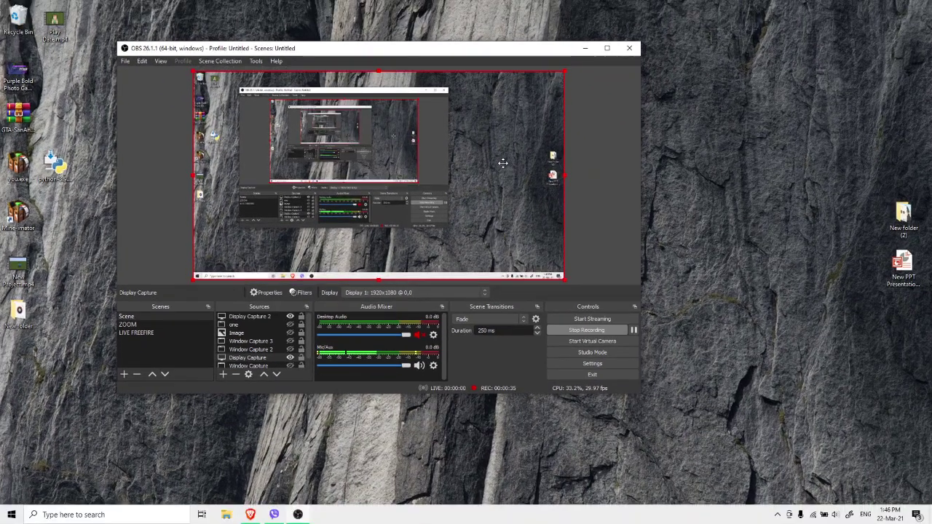
click(601, 173)
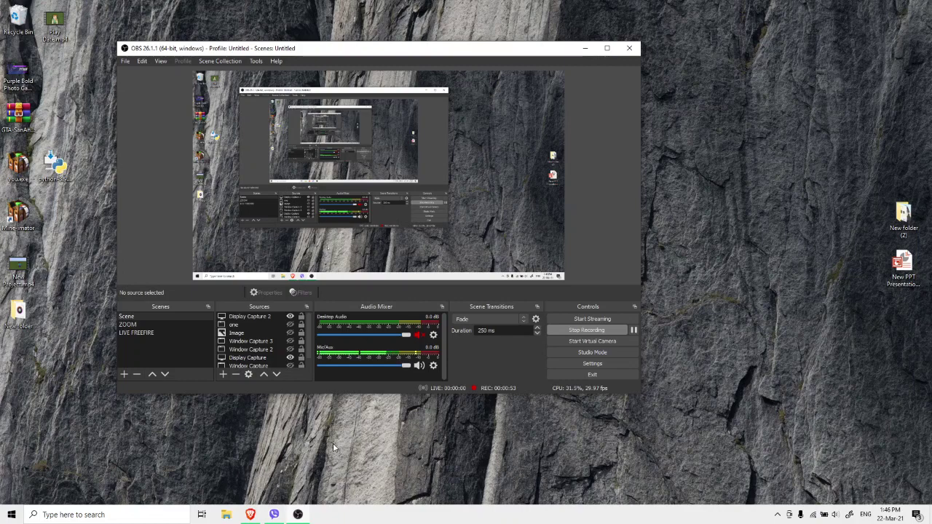
Switch to the Brave browser, search for "godot" and open the Godot Engine website.
click(250, 515)
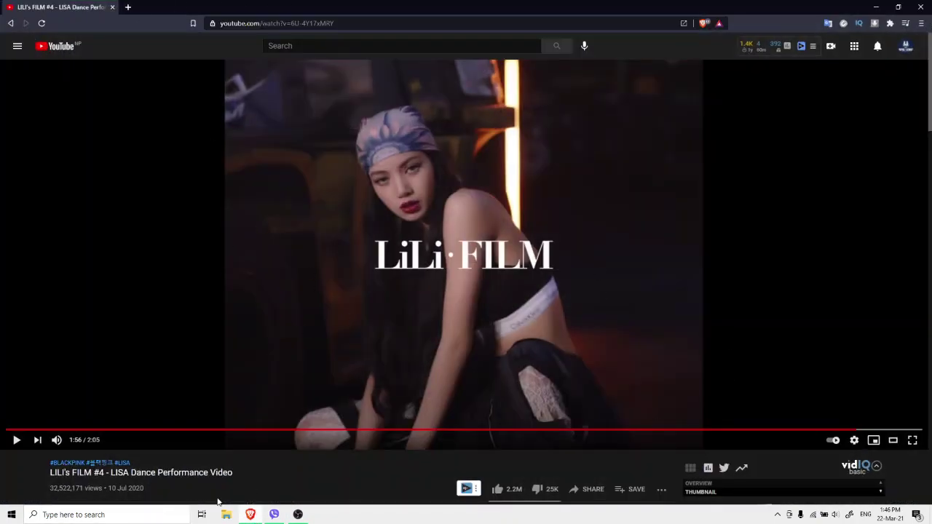
scroll(58, 471, down, 1)
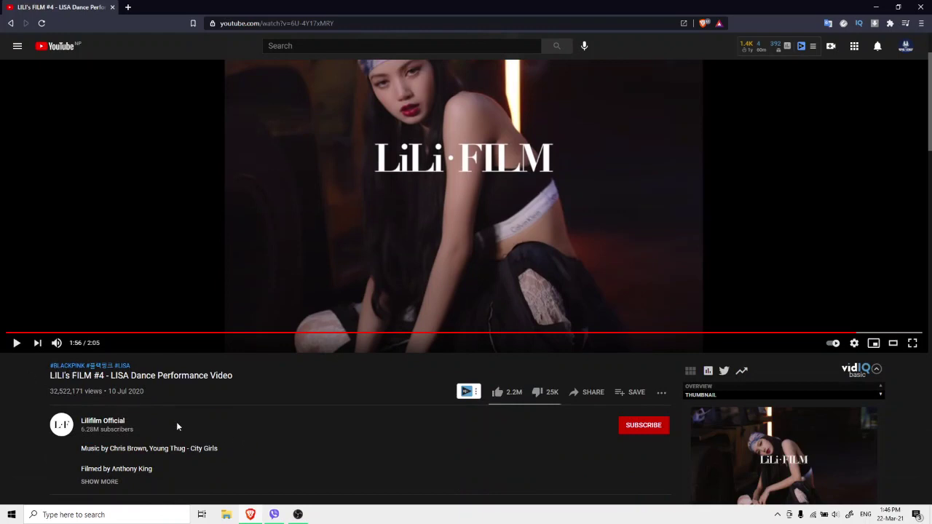
scroll(177, 428, up, 1)
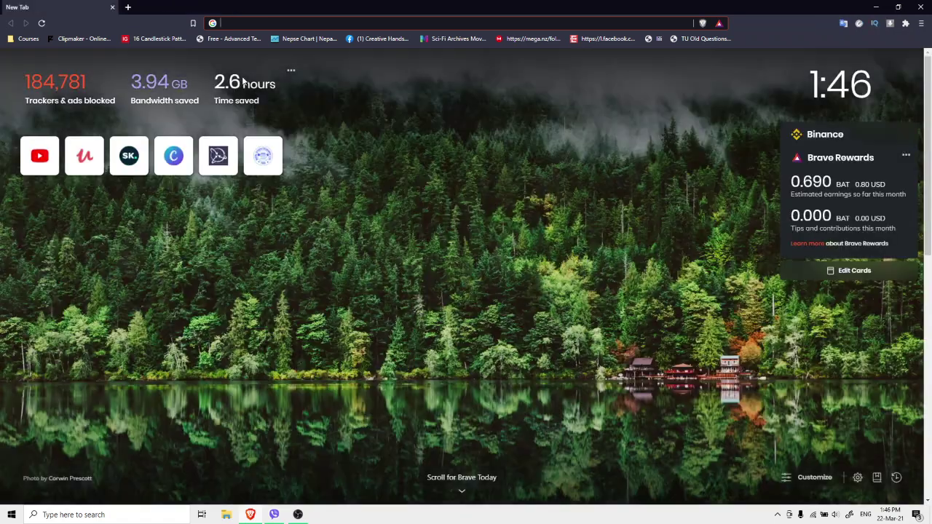
text(go)
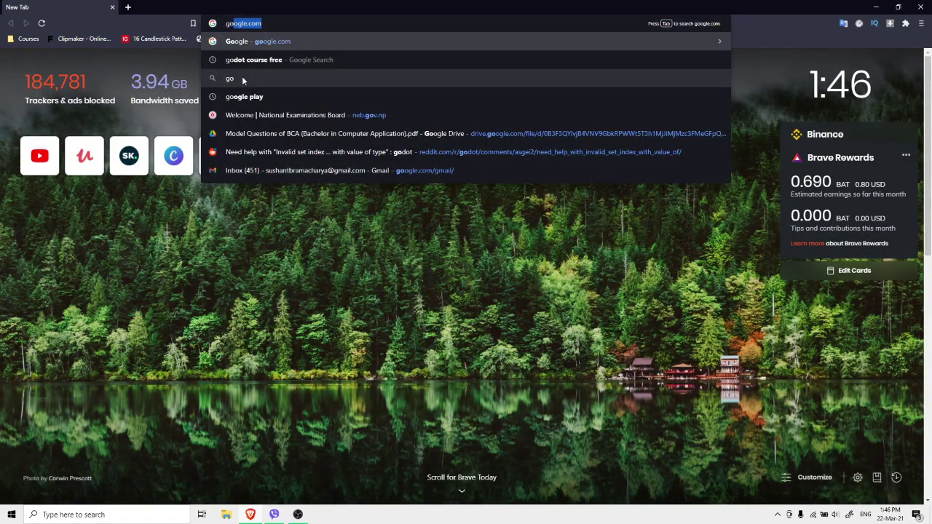
text(dot)
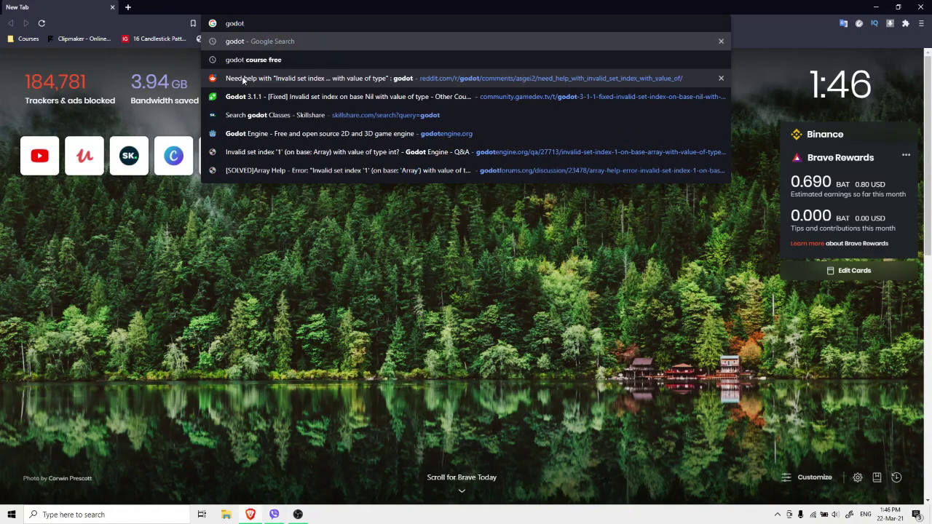
key(Return)
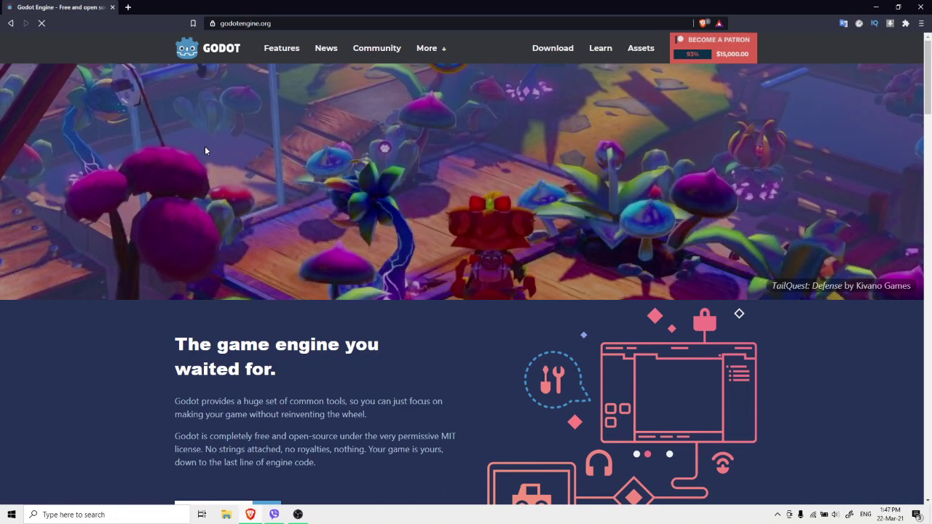
Examine the Godot home page's introduction, download offer and News section.
scroll(619, 187, down, 2)
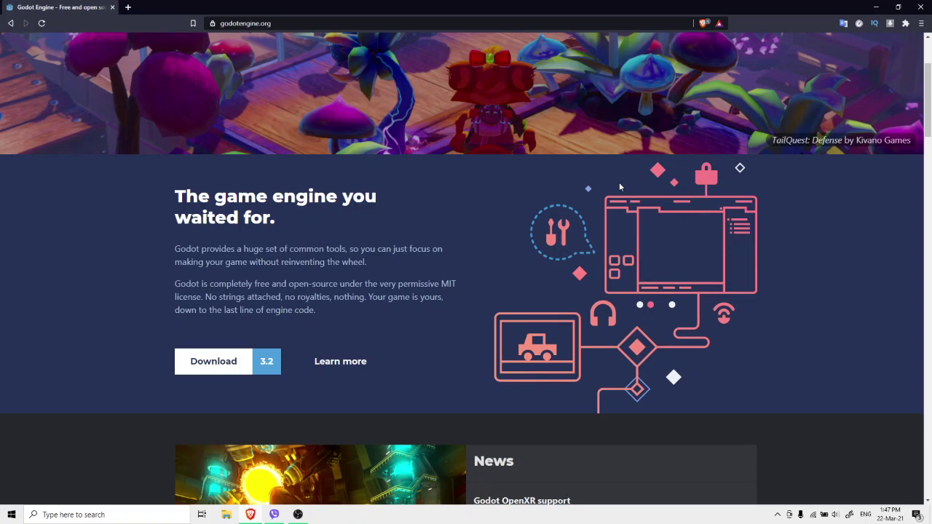
scroll(641, 186, up, 2)
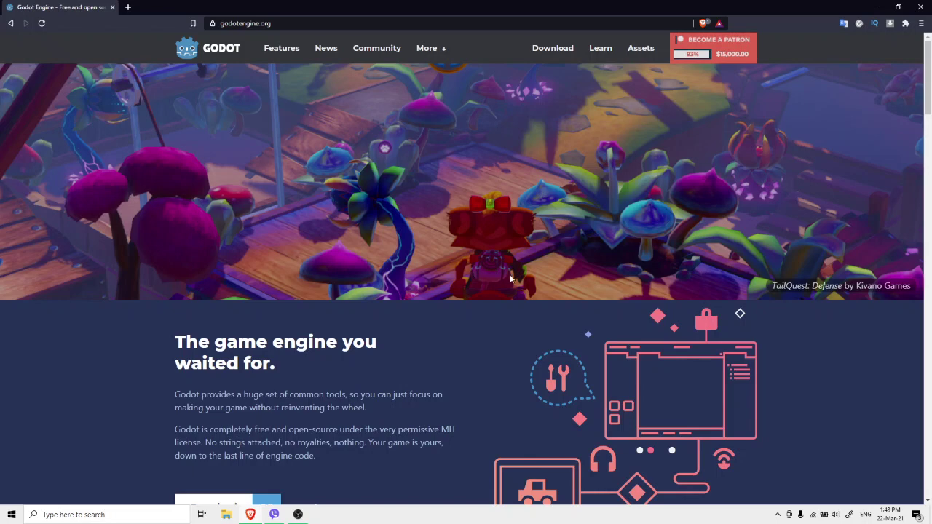
scroll(502, 276, down, 2)
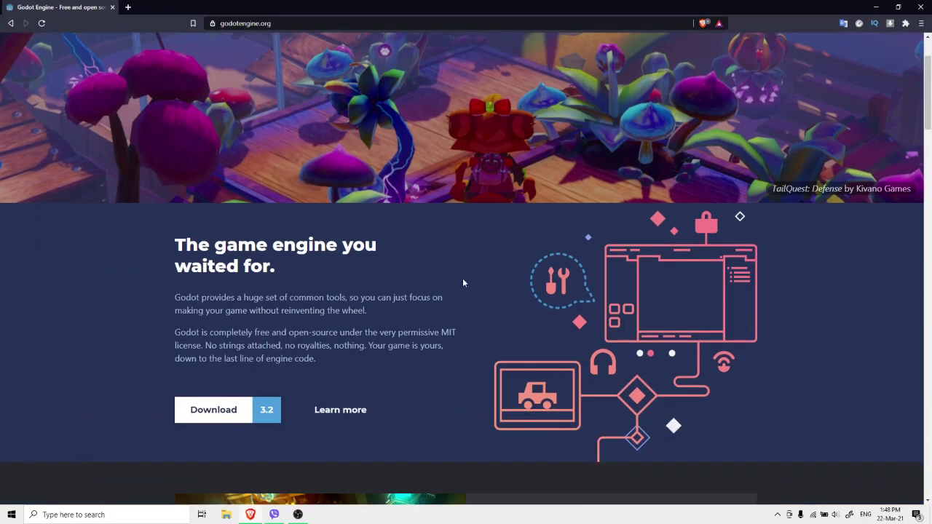
scroll(466, 280, up, 2)
scroll(472, 285, down, 5)
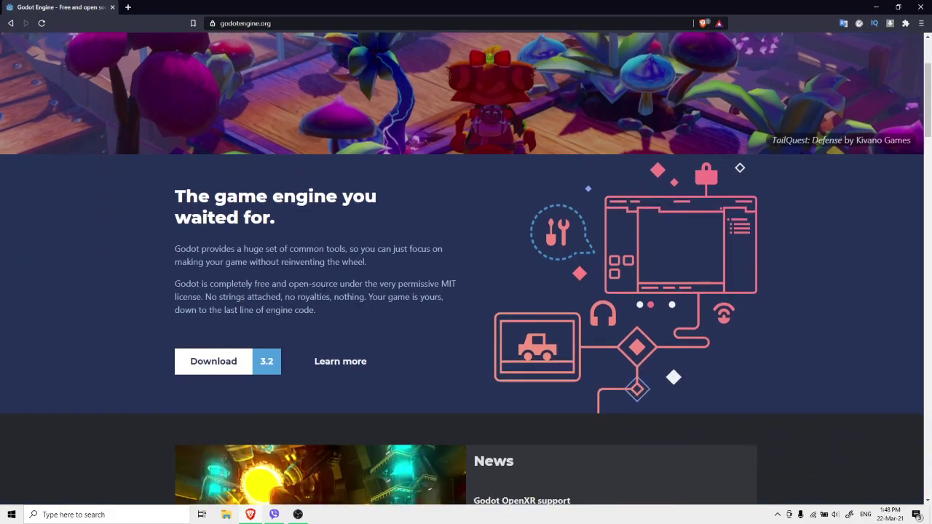
scroll(391, 245, down, 3)
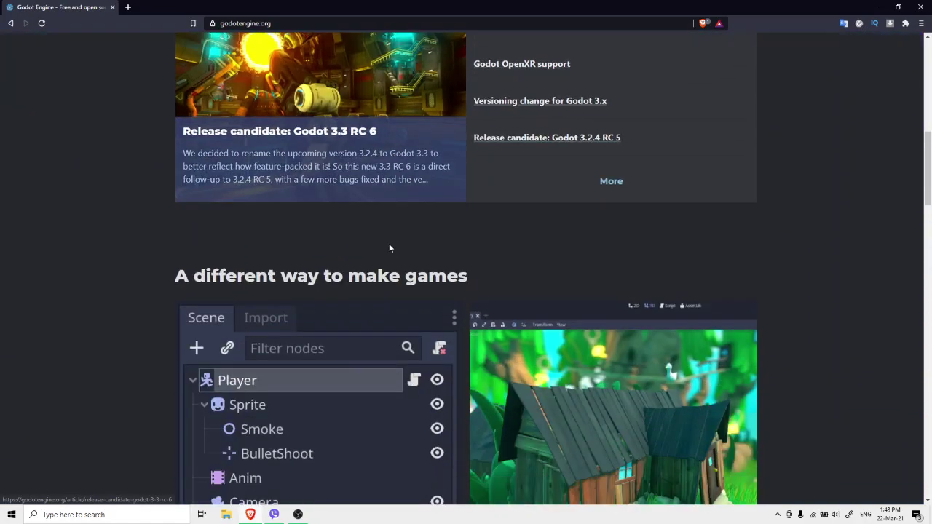
scroll(378, 236, up, 3)
scroll(323, 233, up, 3)
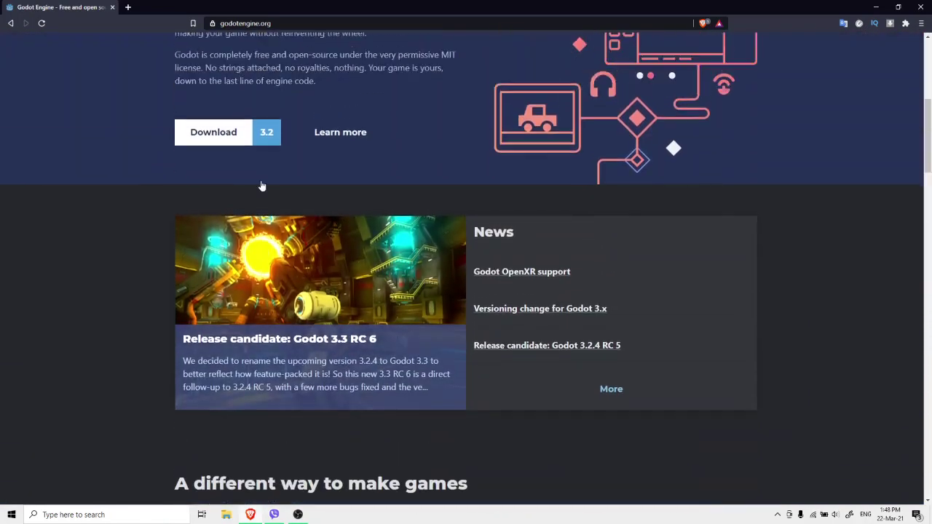
Examine the home page's feature cards on design, 3D, 2D and programming under "A different way to make games".
scroll(459, 195, down, 8)
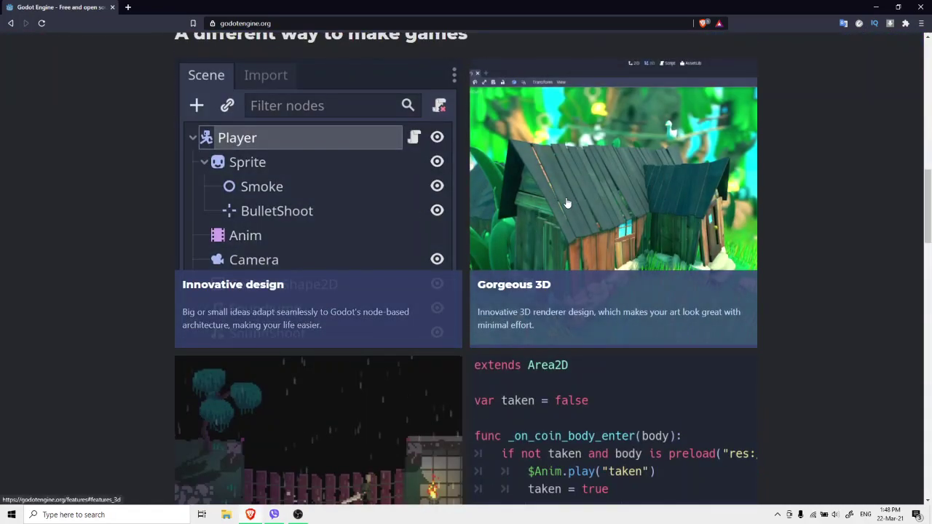
scroll(567, 203, down, 3)
scroll(343, 337, down, 3)
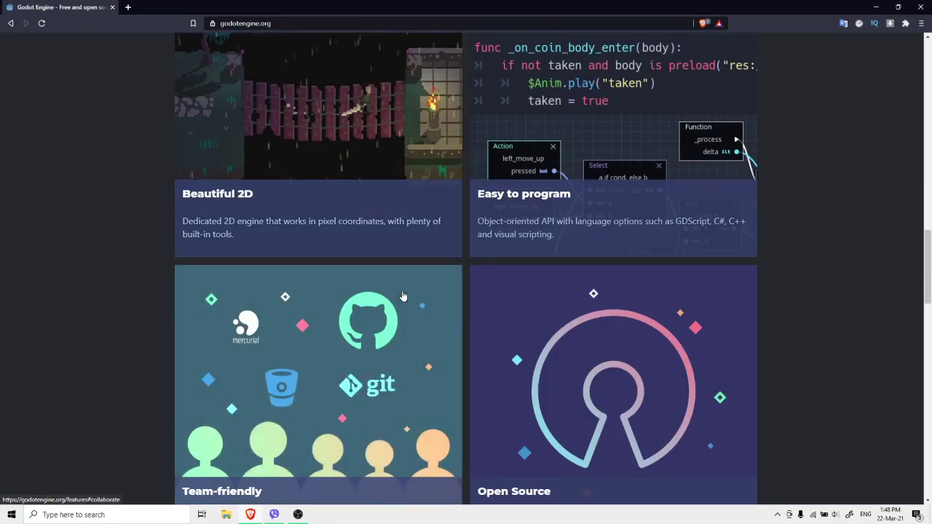
scroll(403, 296, up, 2)
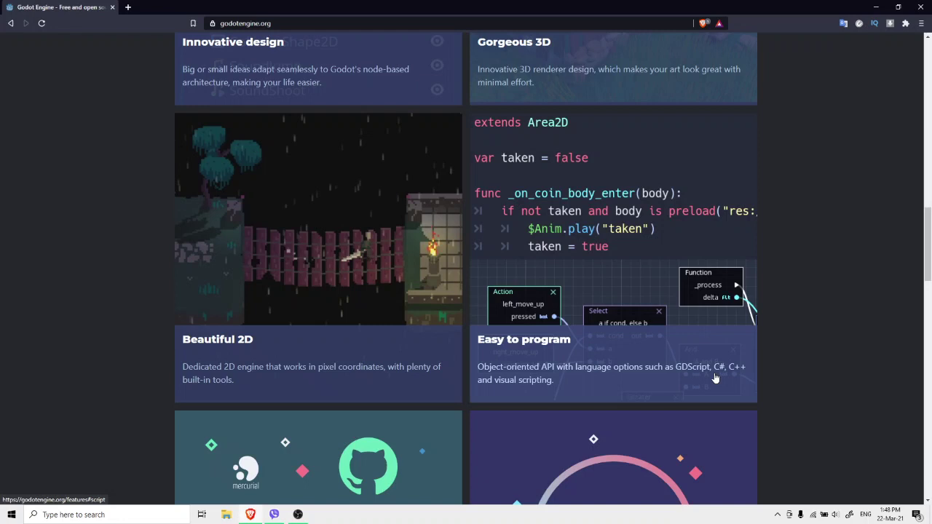
scroll(724, 321, down, 1)
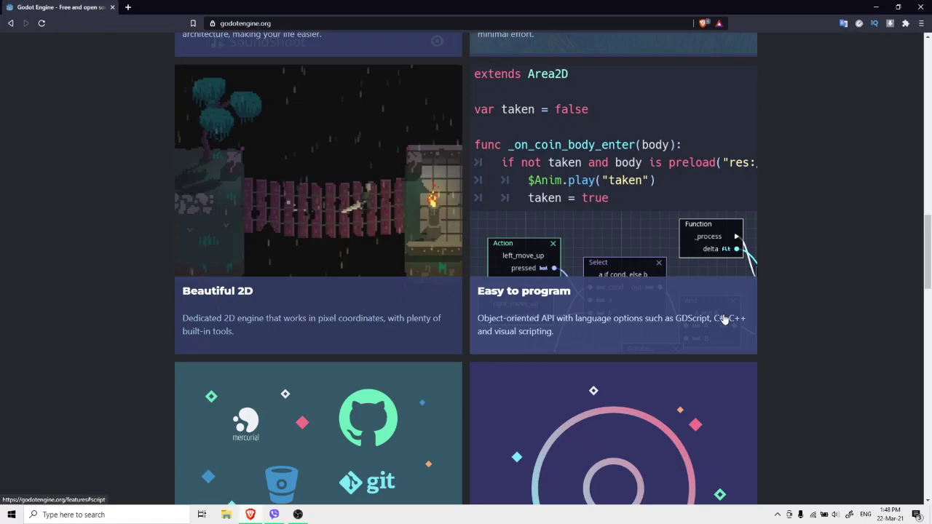
scroll(725, 320, up, 13)
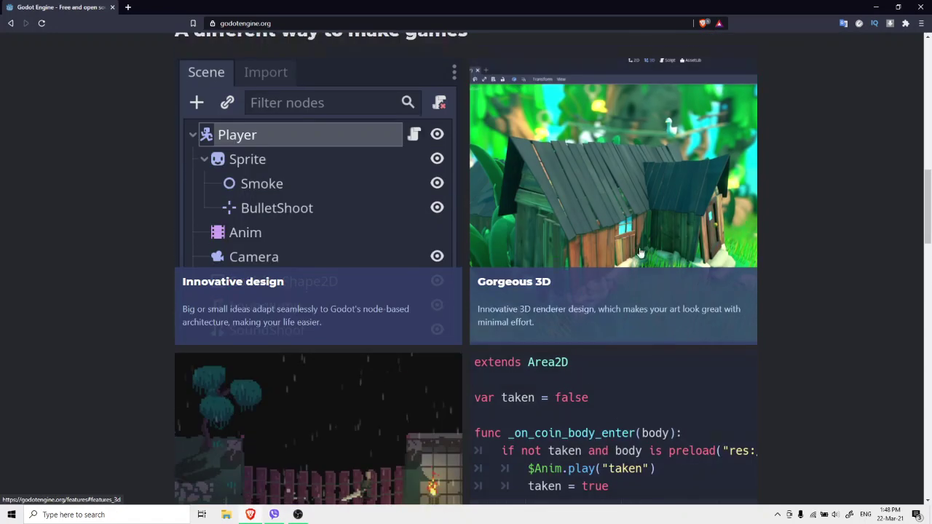
scroll(437, 228, up, 1)
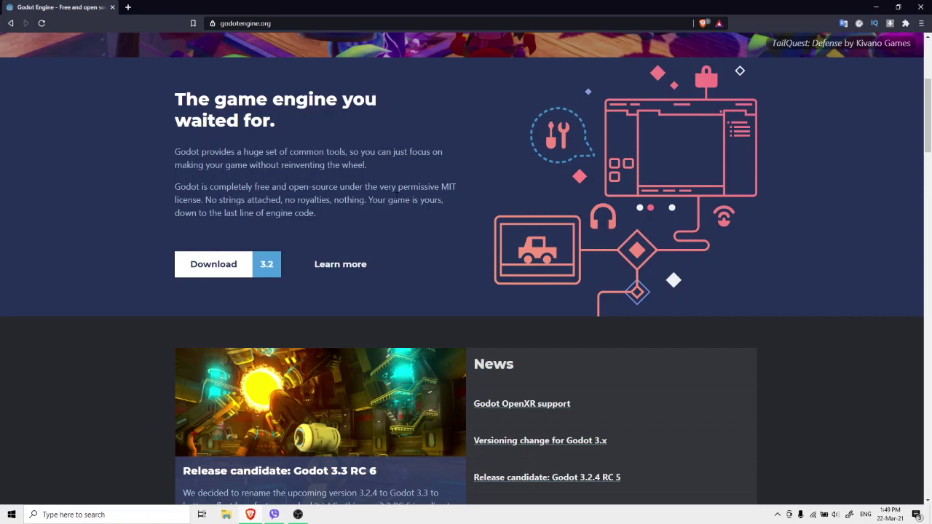
Read through the Team-friendly, Open Source, Get involved, Donate and Sponsored by sections of the home page.
scroll(443, 264, down, 2)
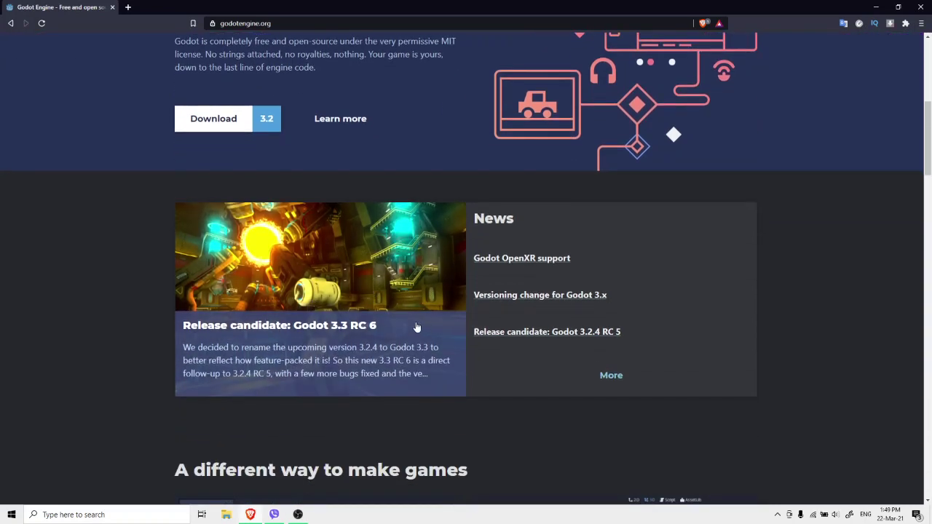
scroll(509, 236, up, 5)
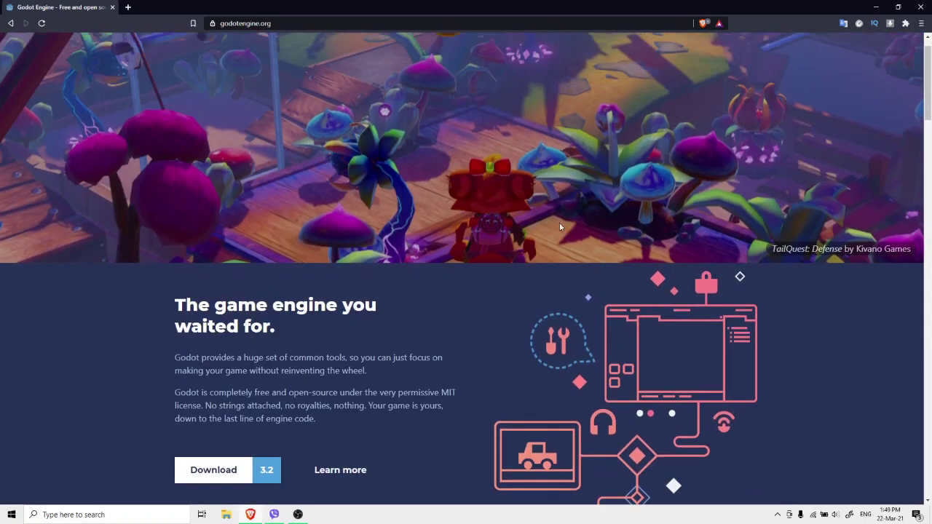
scroll(412, 223, down, 13)
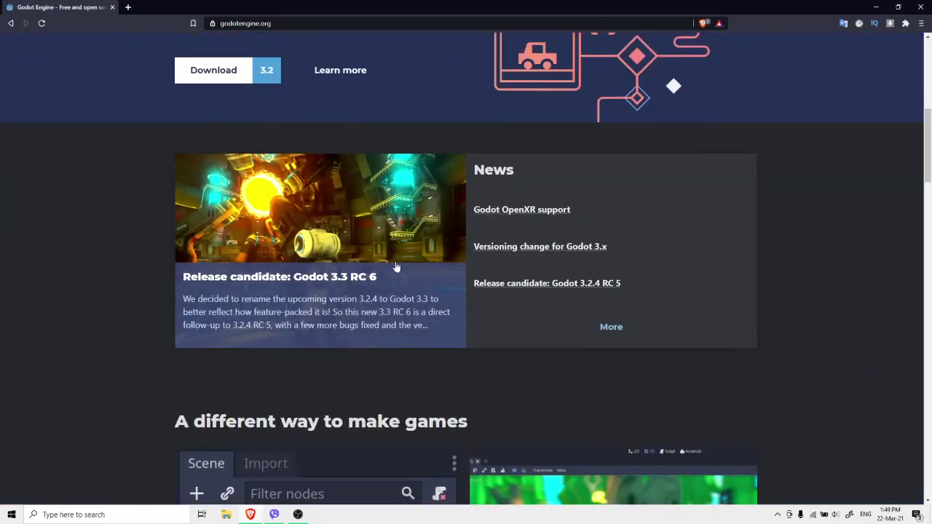
scroll(432, 245, down, 3)
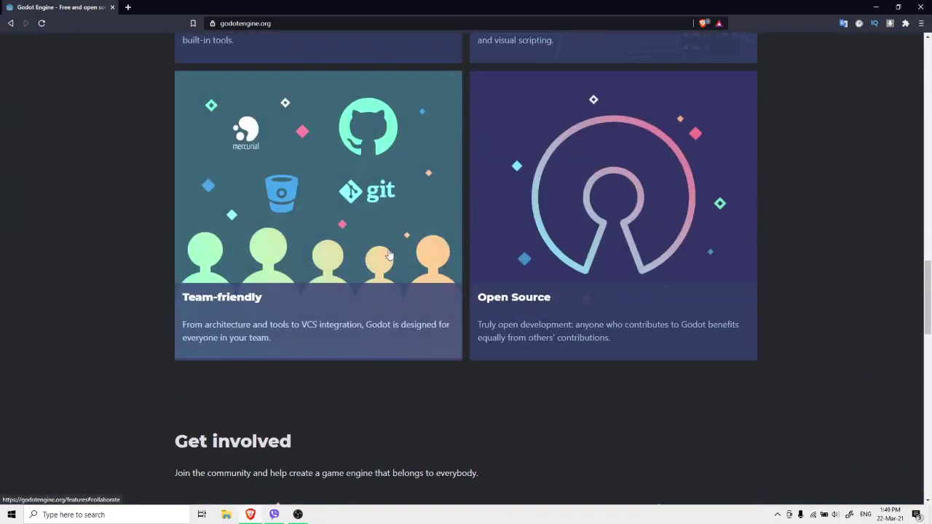
scroll(480, 305, down, 1)
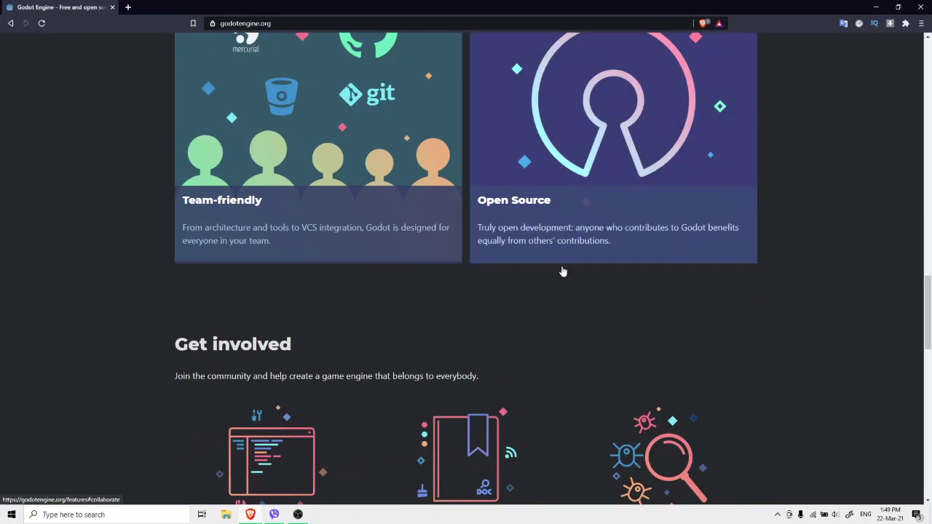
scroll(601, 258, down, 6)
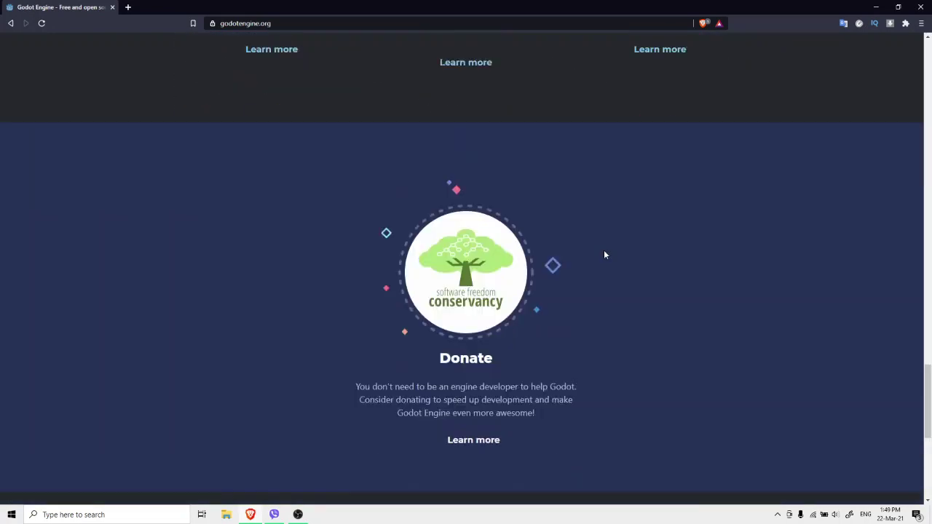
scroll(605, 255, down, 2)
scroll(604, 254, down, 1)
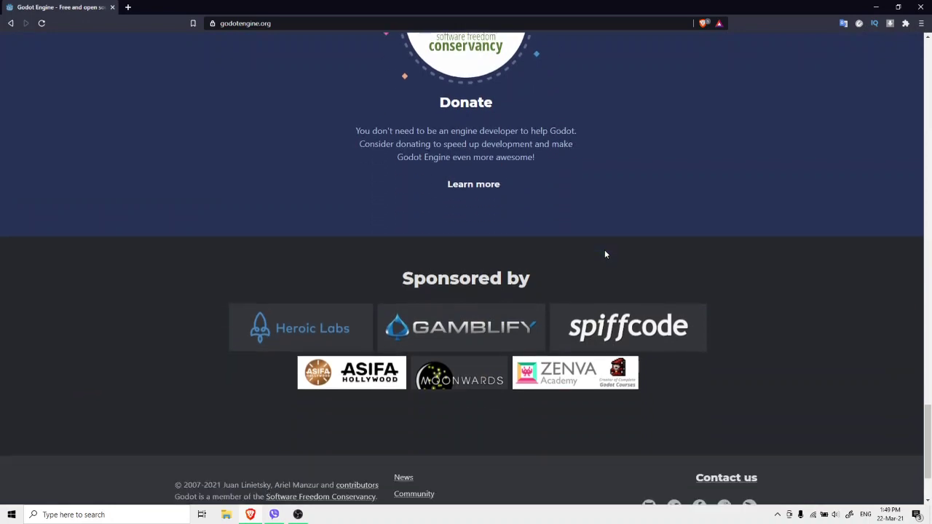
scroll(598, 260, up, 1)
scroll(522, 311, down, 1)
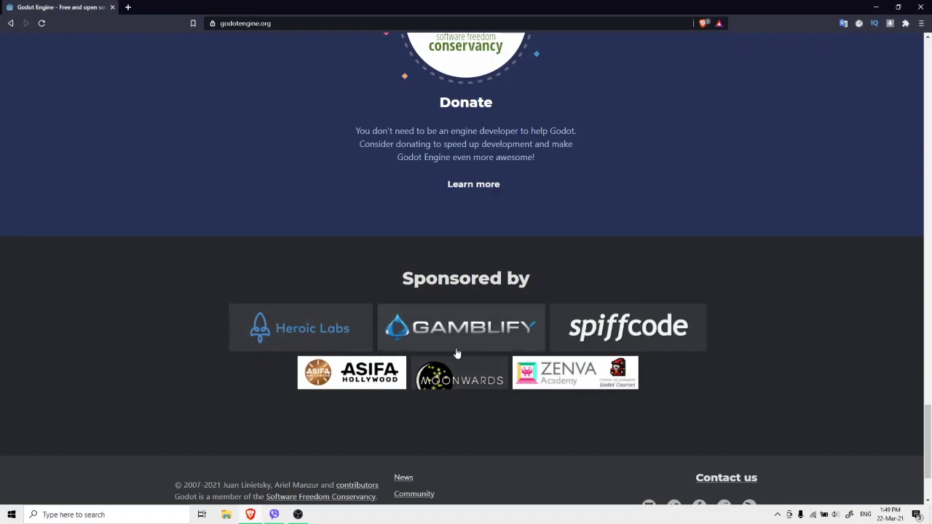
scroll(503, 371, up, 10)
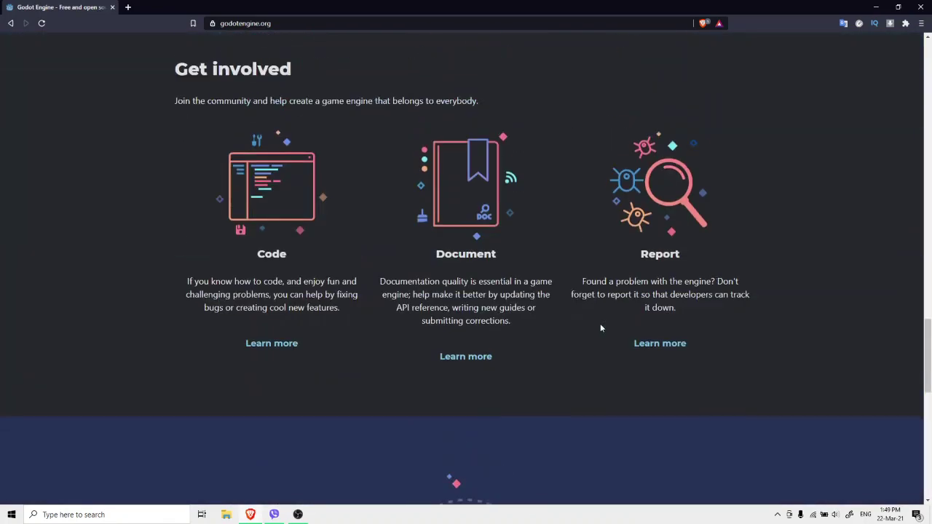
scroll(600, 321, up, 15)
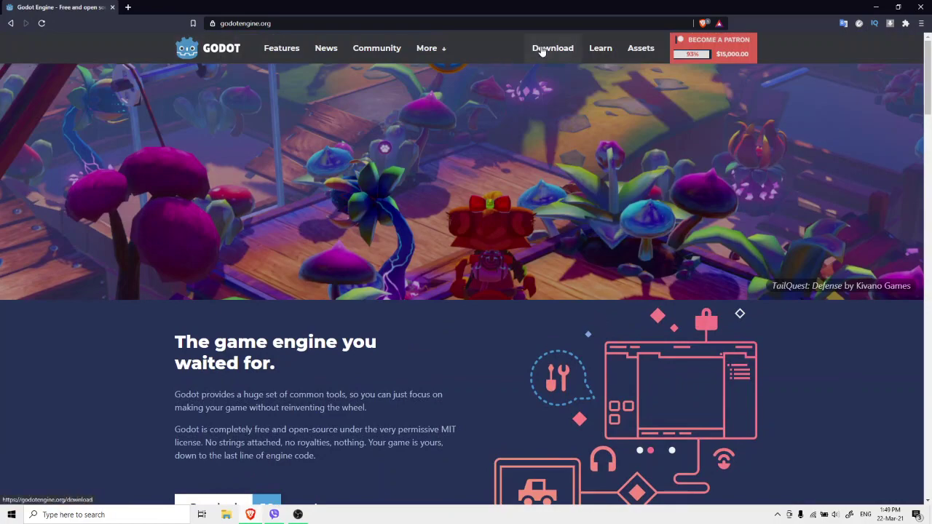
Revisit the "Easy to program" card's scripting language options on the home page.
scroll(485, 200, down, 12)
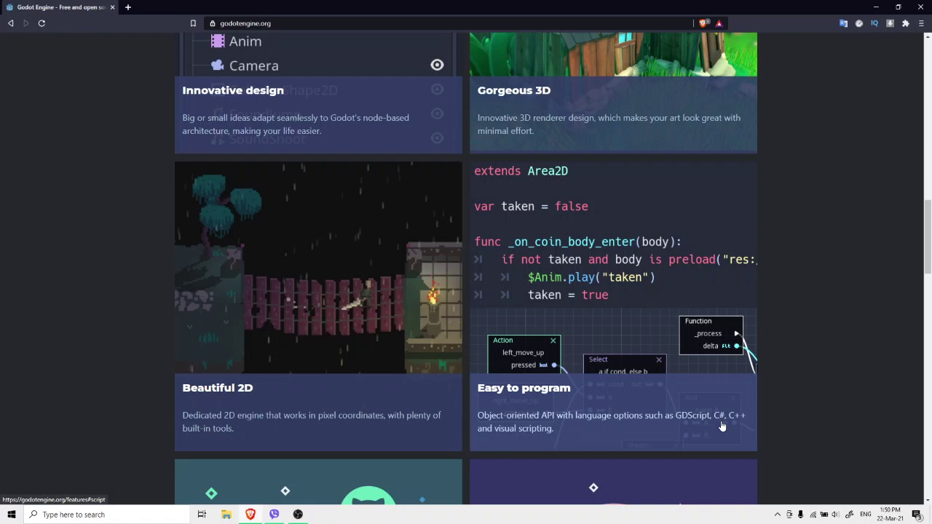
scroll(722, 426, up, 12)
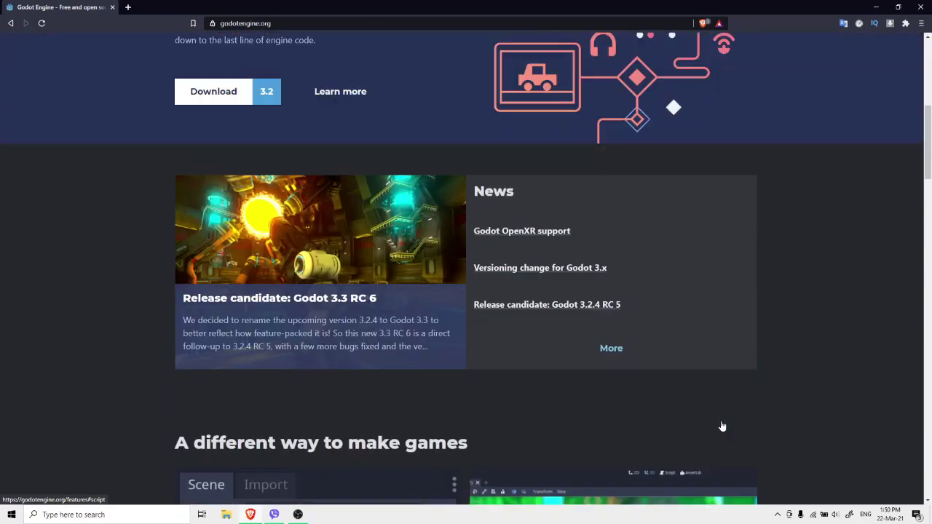
scroll(700, 378, up, 2)
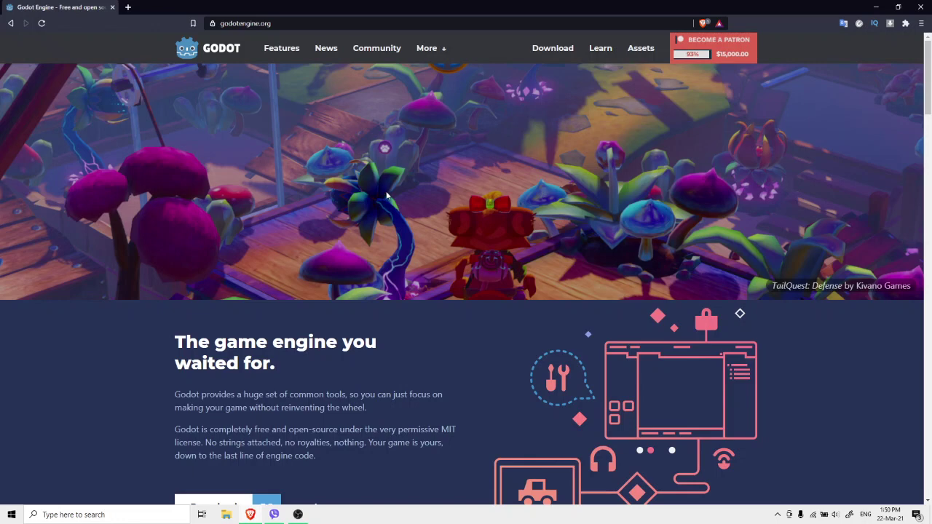
Open the site's Features page and read its 3D graphics and "Create 2D games with ease" sections.
click(290, 49)
scroll(300, 97, down, 15)
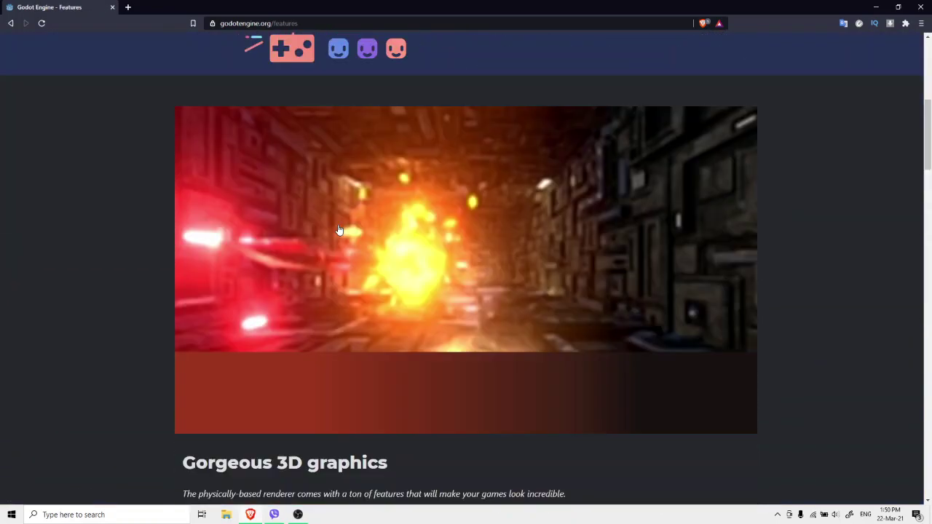
scroll(337, 269, up, 2)
scroll(342, 255, up, 5)
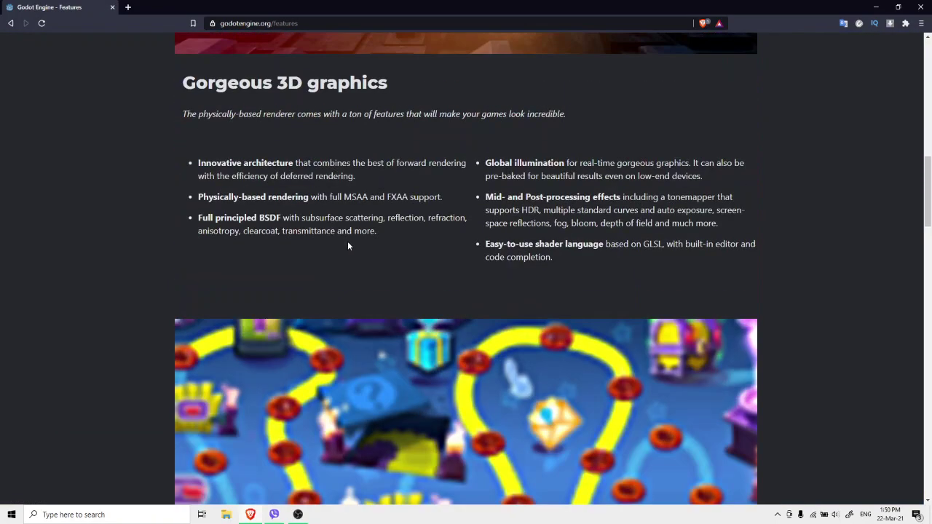
scroll(262, 333, down, 8)
drag(198, 187, 521, 271)
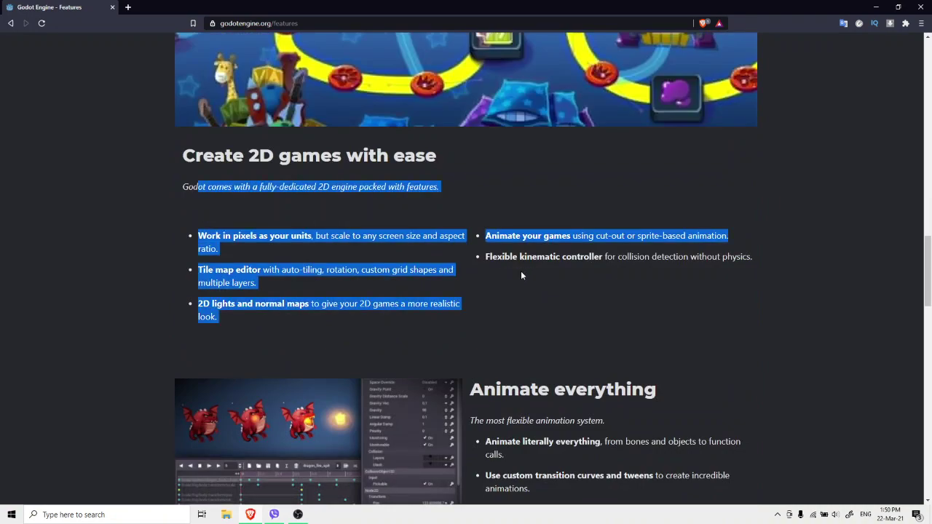
click(521, 271)
Skim the Features page's animation, scripting, debugging, multi-platform and XR support sections.
scroll(386, 309, down, 3)
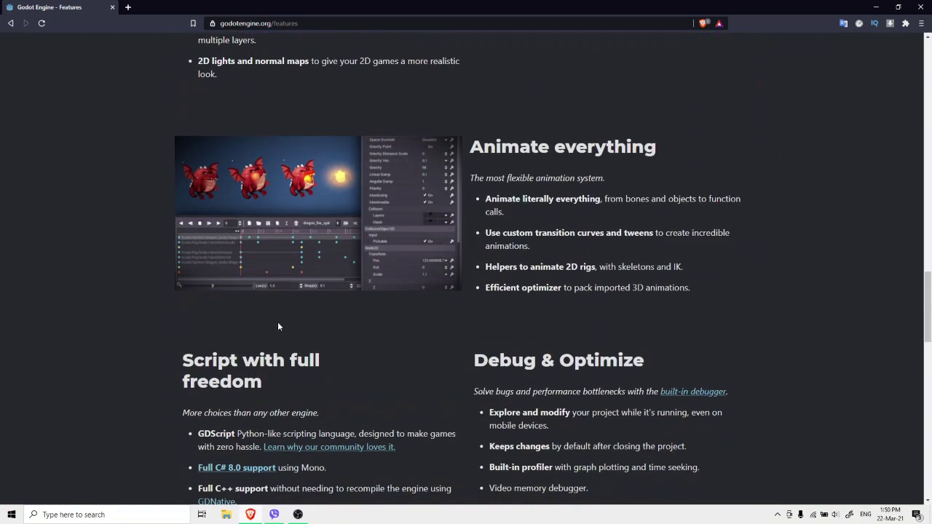
scroll(342, 268, down, 8)
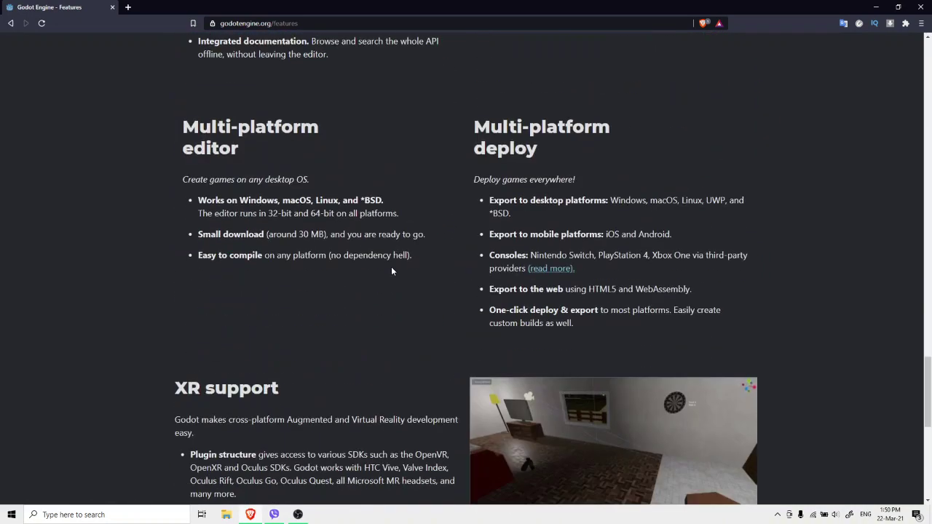
scroll(391, 267, down, 6)
scroll(389, 268, up, 9)
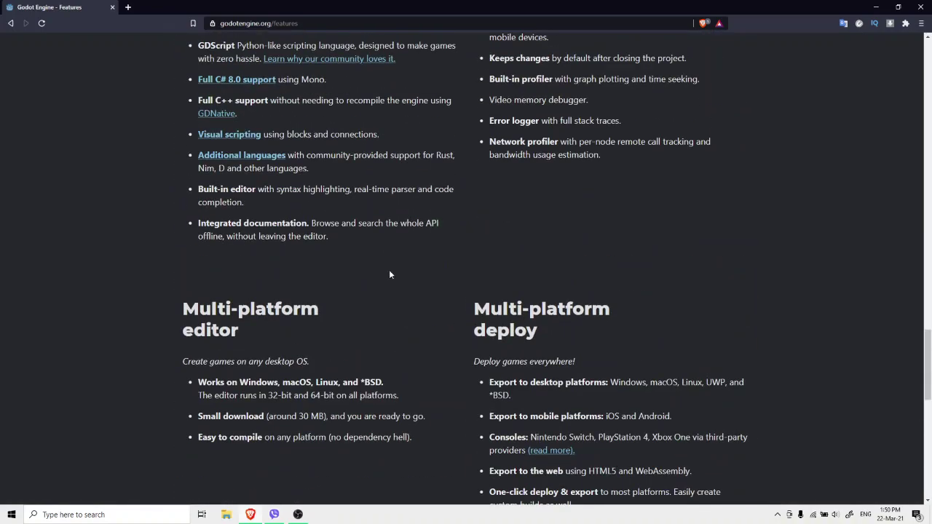
scroll(389, 275, up, 20)
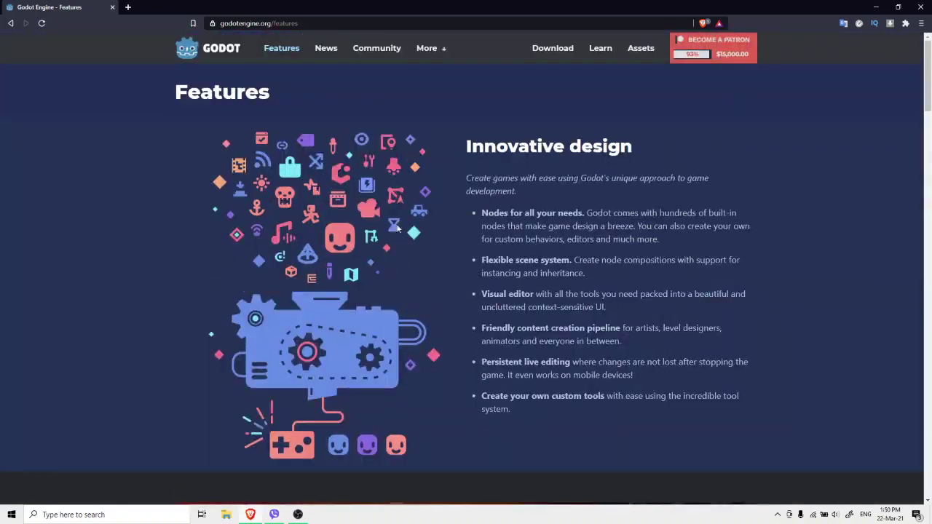
Open the Godot Download page and compare the Standard and Mono (C# support) versions offered for Windows.
mouse_move(421, 53)
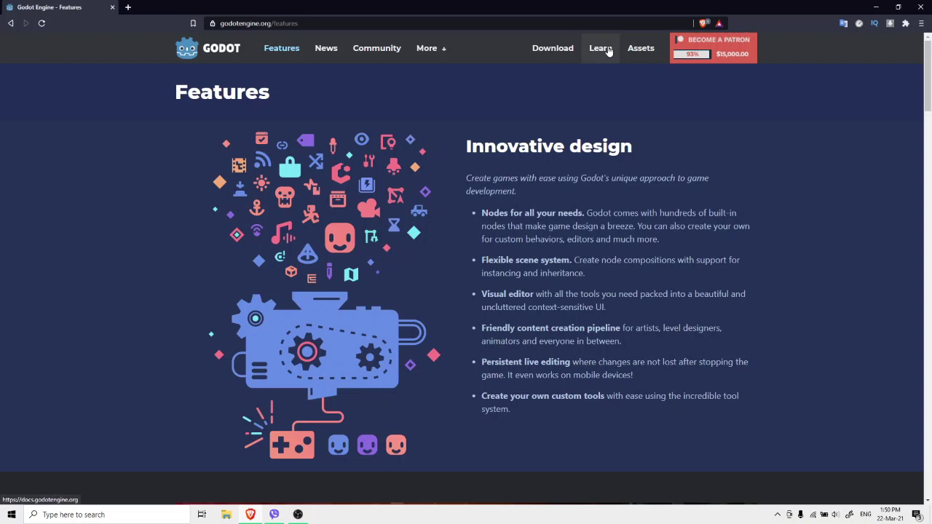
click(567, 48)
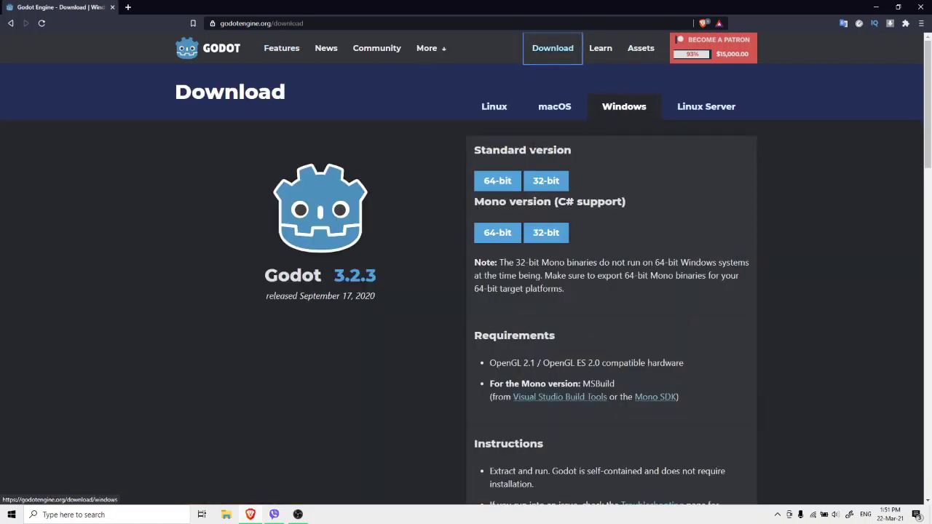
drag(461, 150, 593, 150)
click(621, 213)
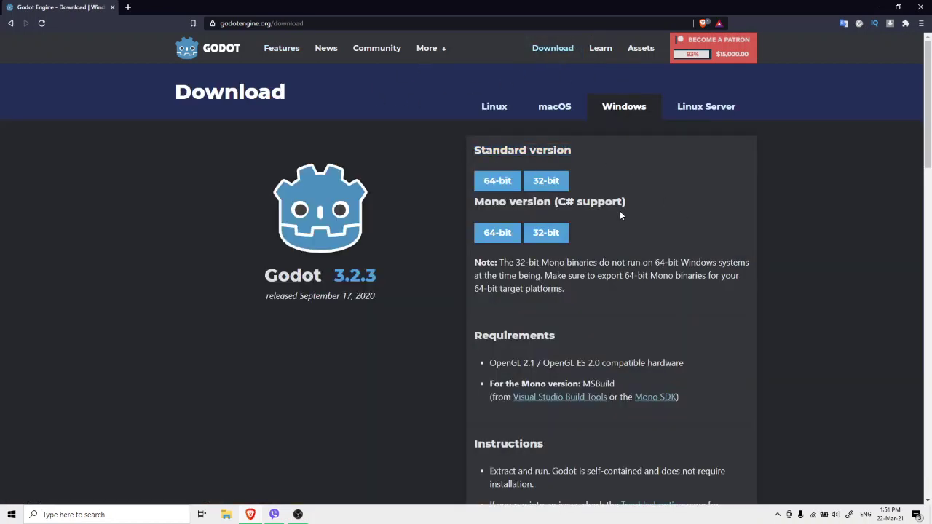
drag(493, 206, 591, 205)
click(614, 213)
Examine the OpenGL hardware requirement for running Godot on Windows.
scroll(614, 213, down, 2)
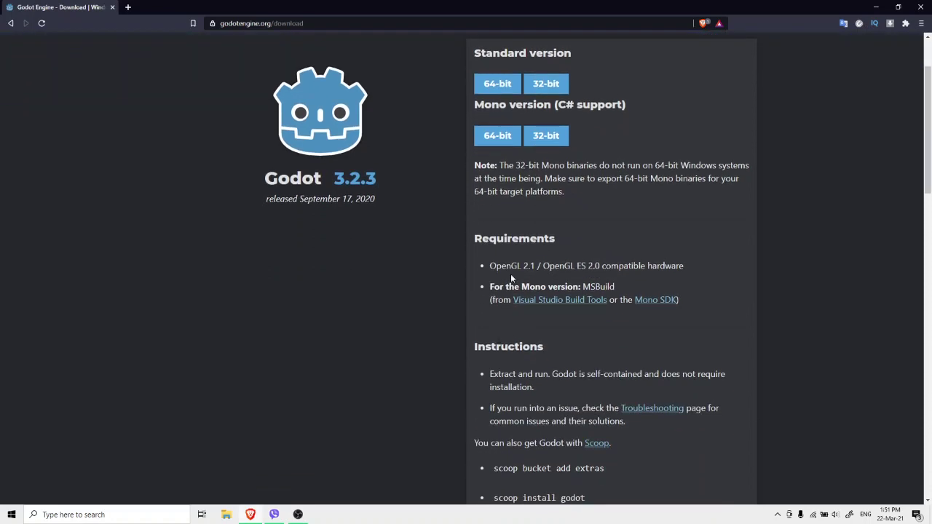
drag(490, 267, 602, 271)
click(558, 266)
click(641, 277)
drag(628, 267, 706, 267)
click(681, 259)
scroll(641, 222, down, 2)
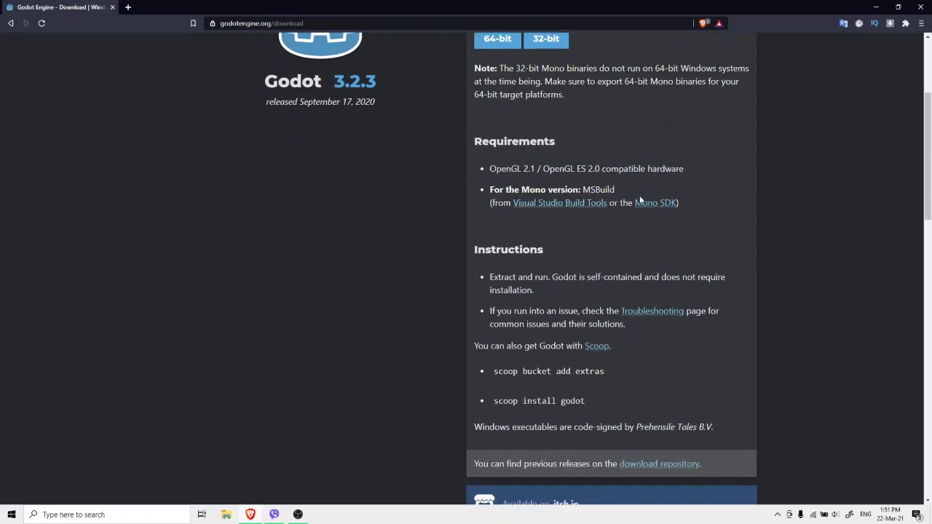
scroll(587, 252, down, 1)
scroll(587, 247, up, 1)
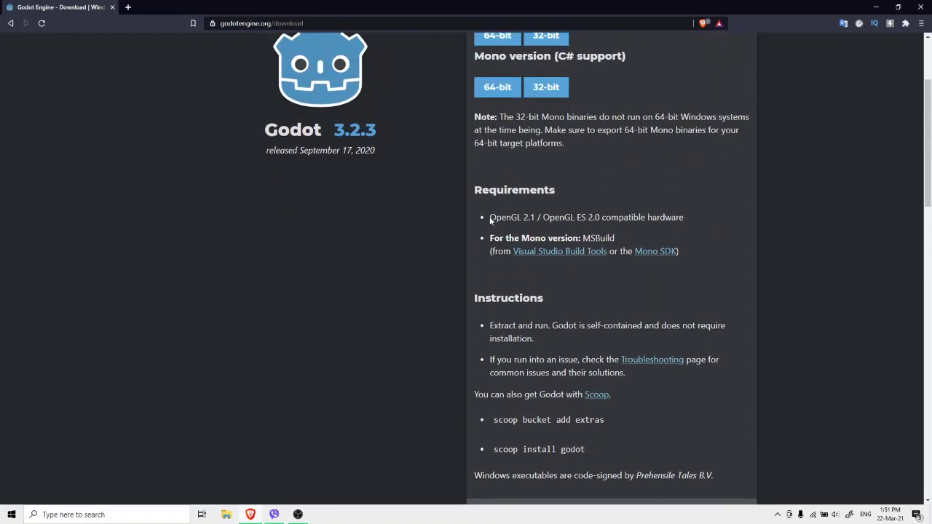
triple_click(501, 217)
click(692, 216)
Read the Mono version's MSBuild requirement and where to obtain it.
scroll(615, 244, down, 1)
drag(489, 188, 631, 186)
click(669, 181)
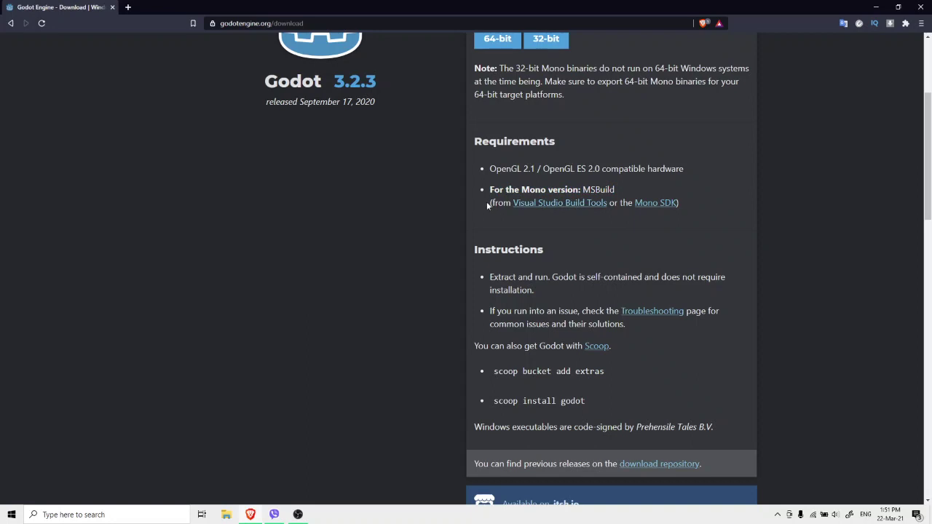
drag(490, 204, 732, 232)
click(750, 230)
scroll(750, 229, down, 2)
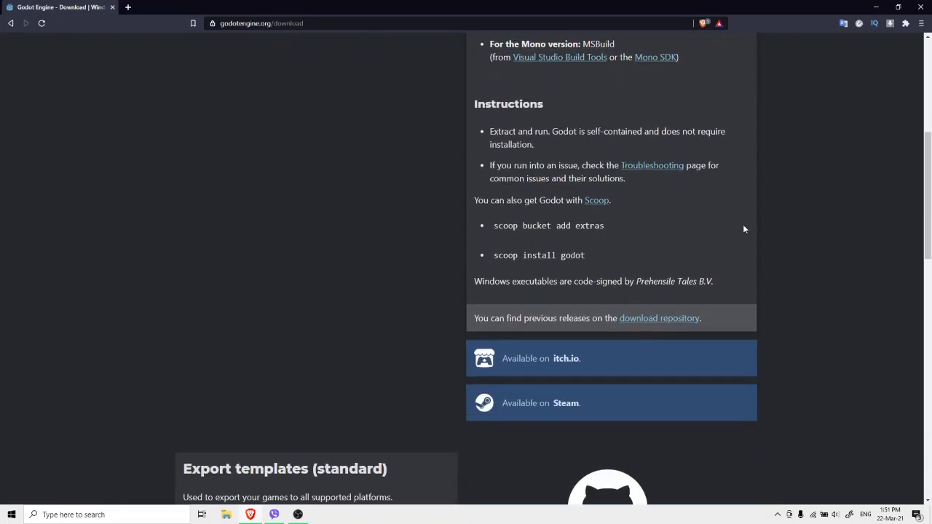
scroll(742, 229, up, 1)
scroll(530, 211, up, 2)
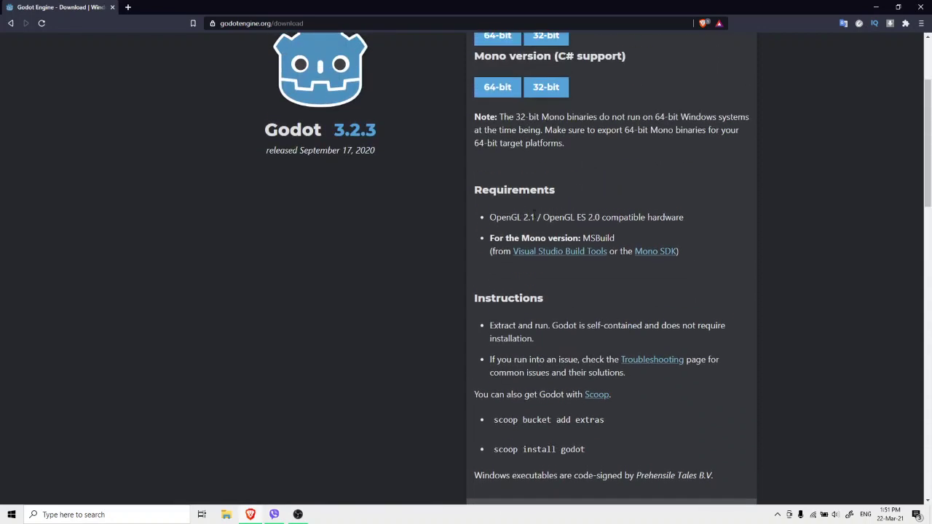
Read the Windows setup instructions, including the Troubleshooting and Scoop options.
scroll(619, 230, down, 2)
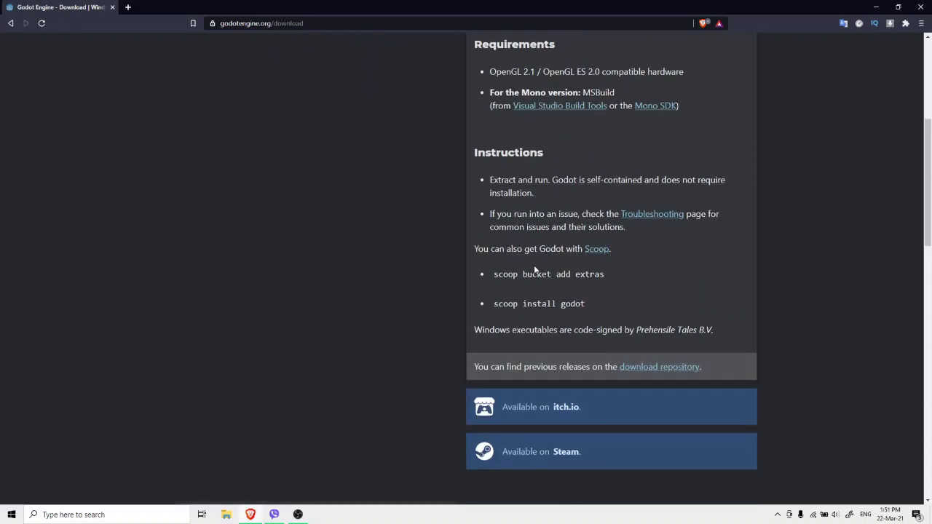
drag(489, 180, 623, 303)
click(619, 278)
Look over the itch.io and Steam availability, export templates, demos and older releases on the Download page.
scroll(541, 218, down, 4)
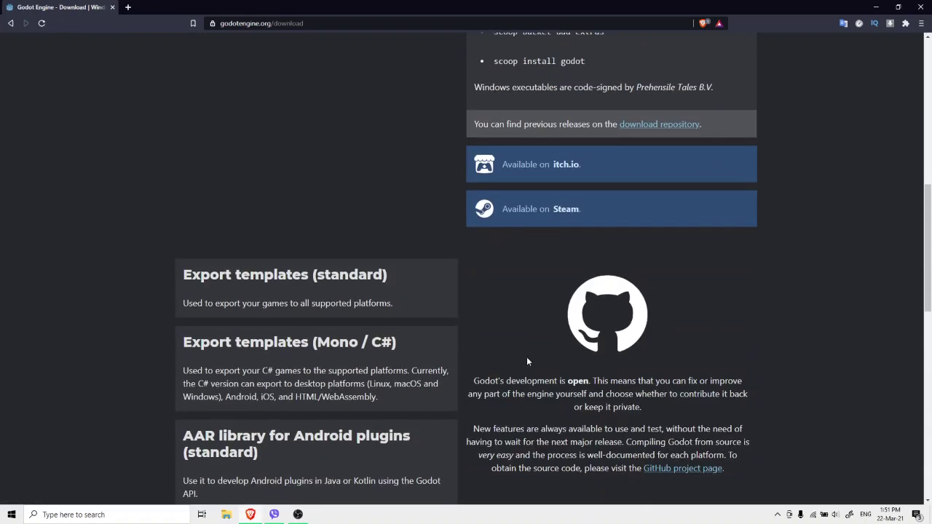
scroll(543, 223, up, 5)
scroll(660, 238, down, 5)
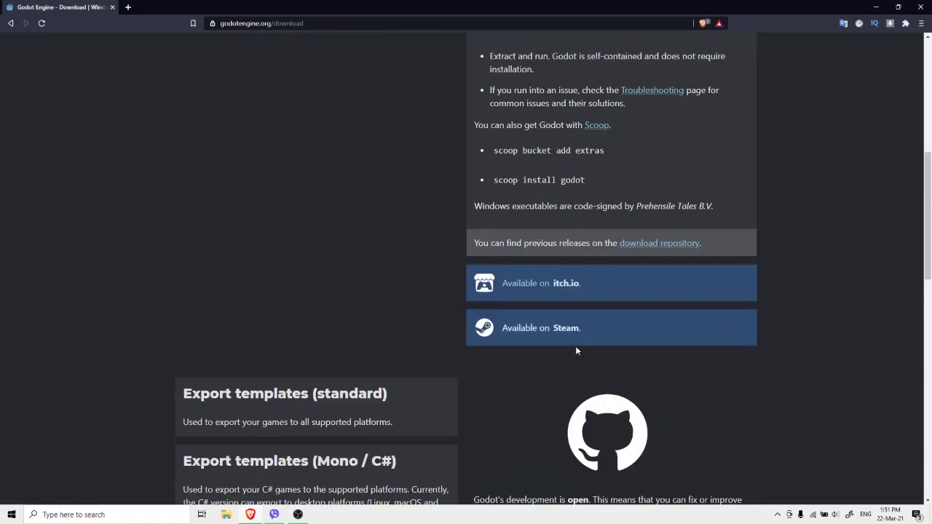
scroll(369, 268, down, 6)
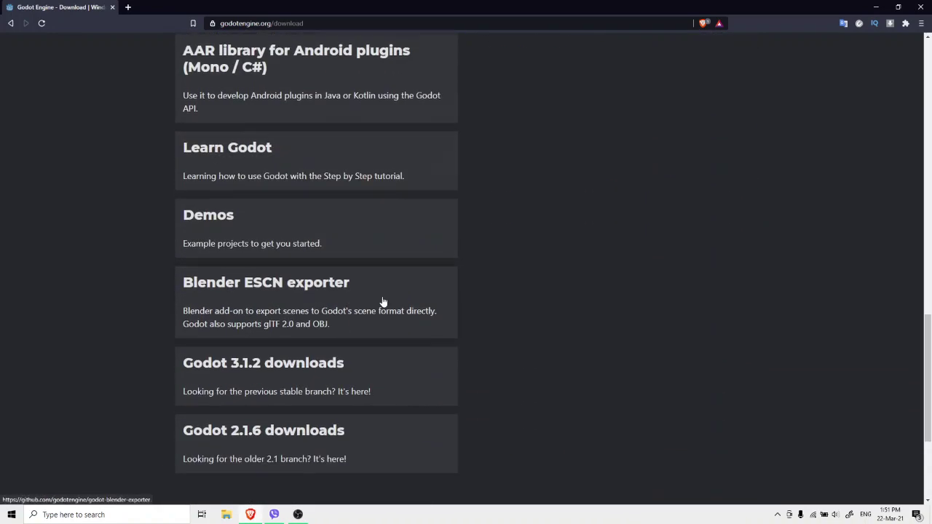
scroll(381, 304, up, 9)
scroll(641, 300, up, 6)
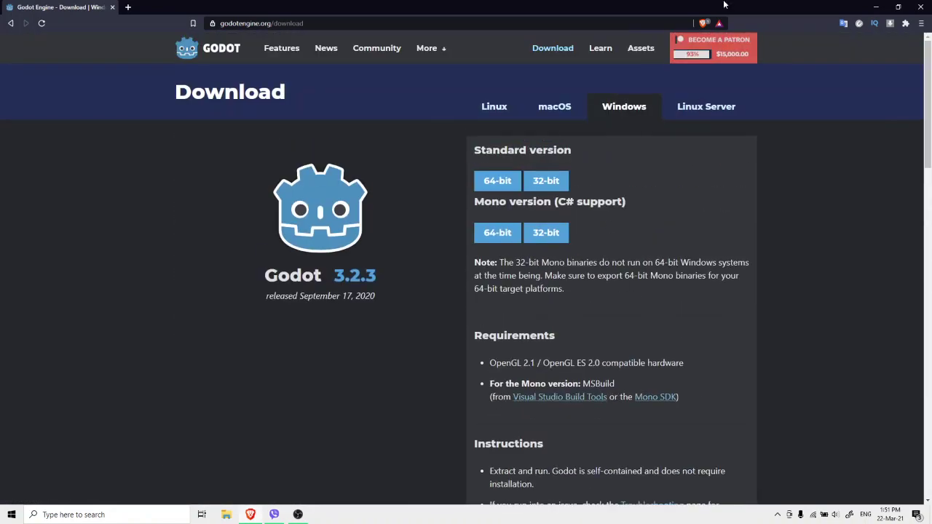
Start downloading the 64-bit Standard version for Windows into the Desktop's New folder, and cancel the running download.
drag(479, 150, 548, 150)
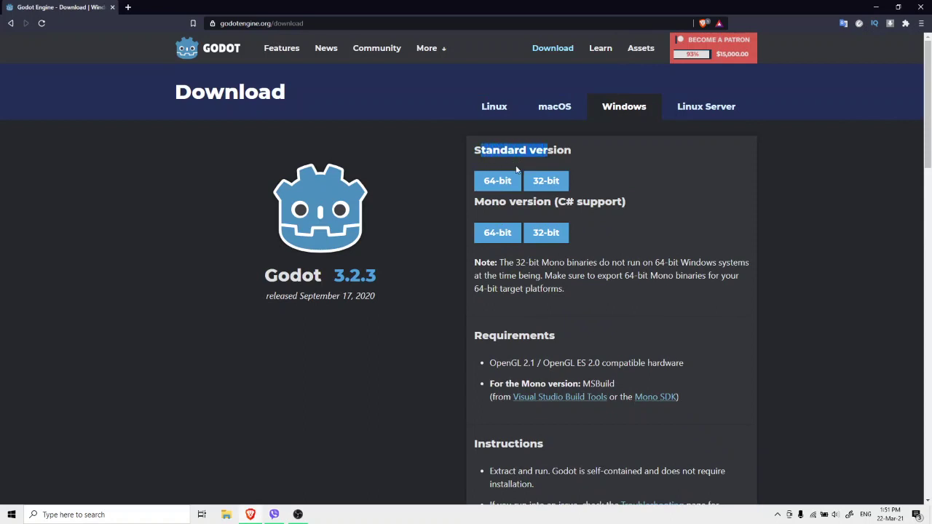
click(502, 182)
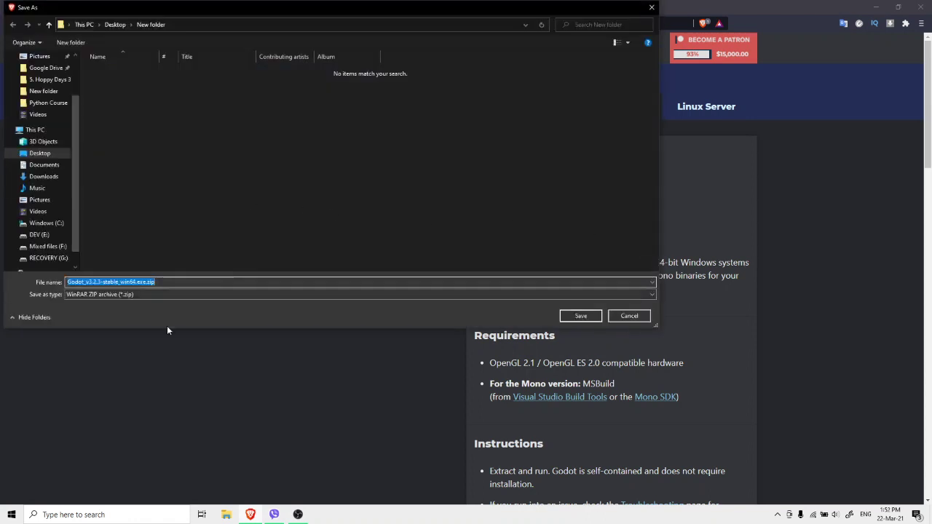
click(592, 319)
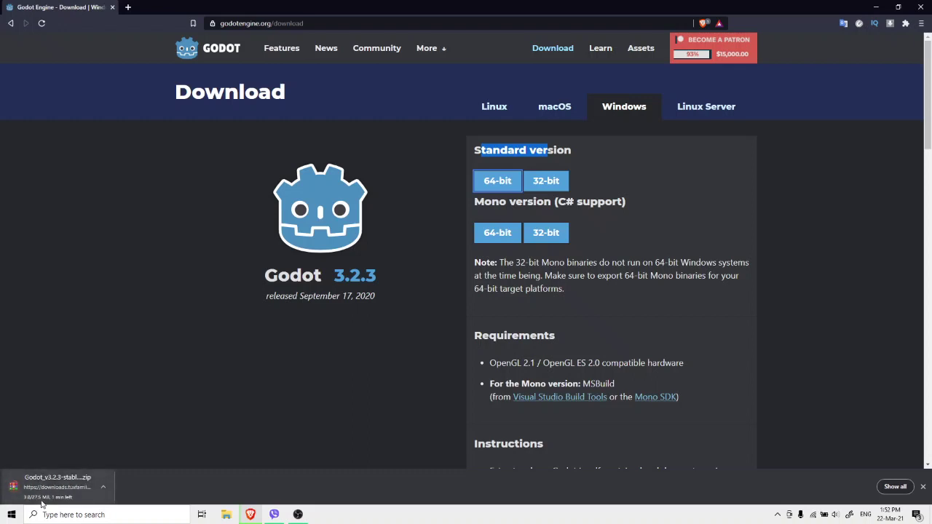
click(103, 487)
click(124, 469)
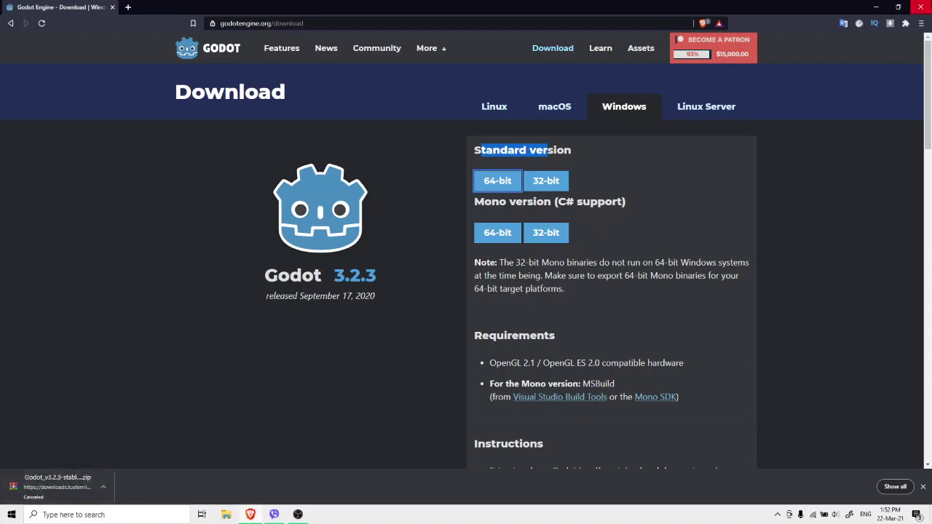
Minimize the browser and launch Godot_v3.2.3-stable_win64.exe from New folder (2) in File Explorer.
click(875, 6)
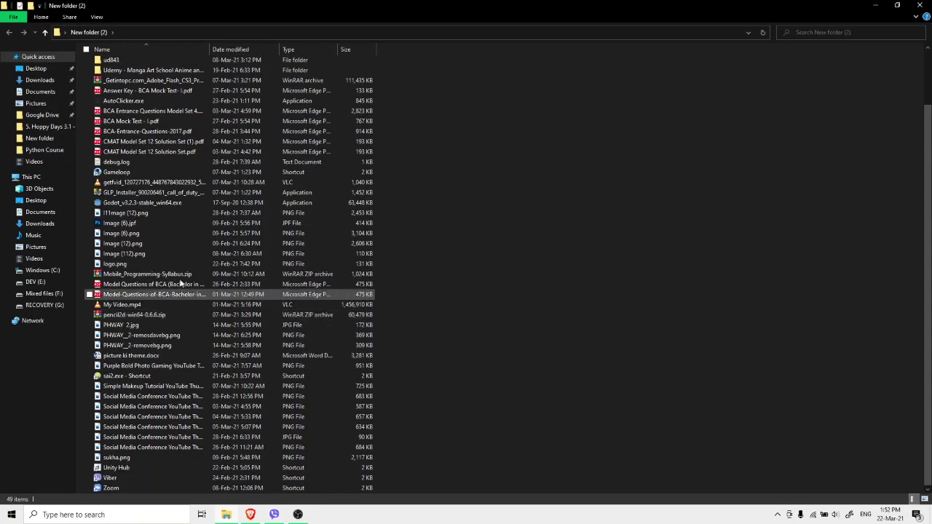
click(105, 204)
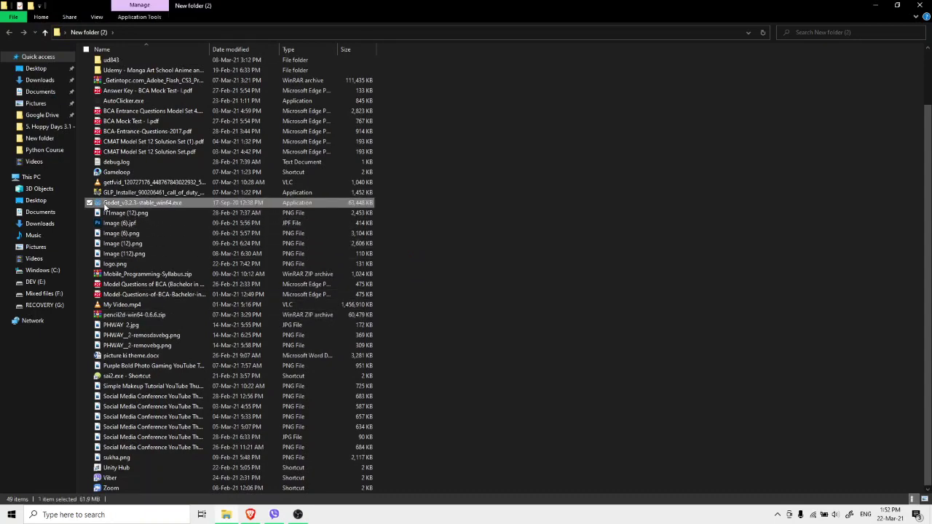
double_click(105, 204)
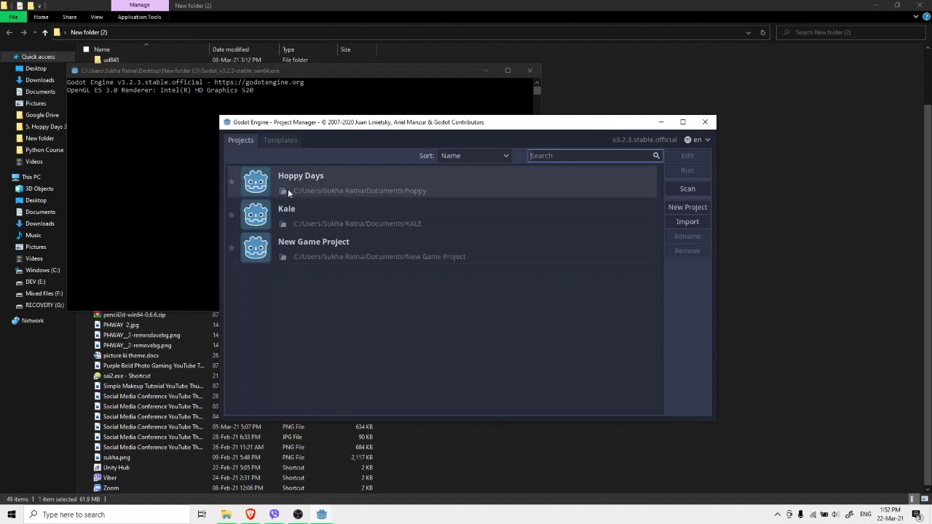
Inspect the renderer line in Godot's console window and minimize that window to bring back the Project Manager.
click(250, 88)
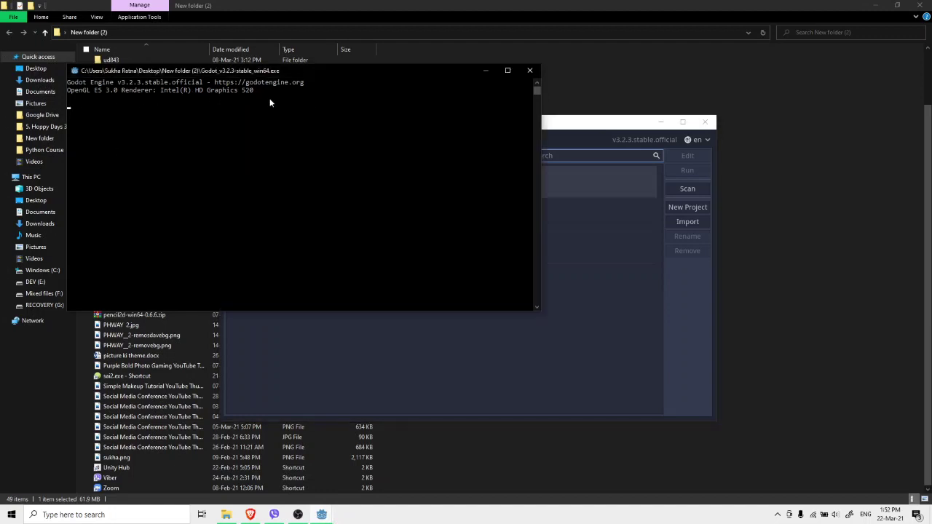
drag(270, 100, 164, 93)
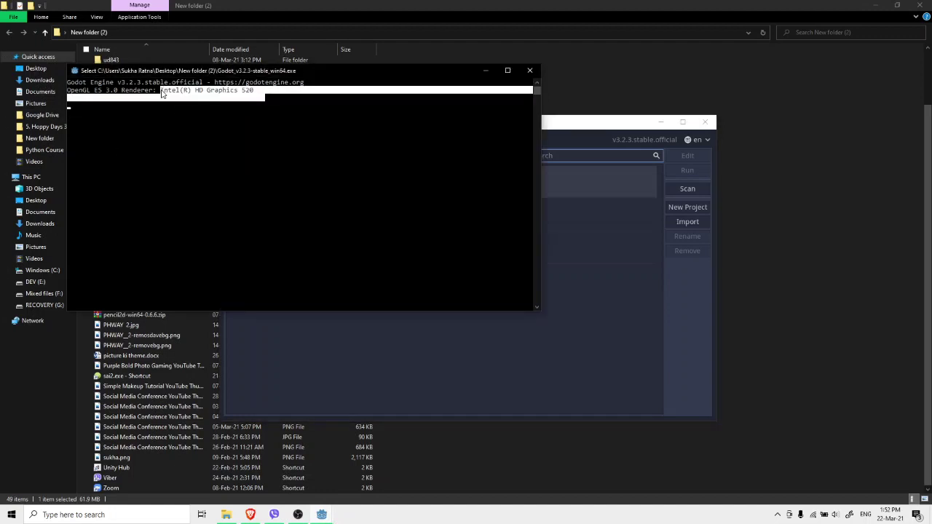
click(344, 92)
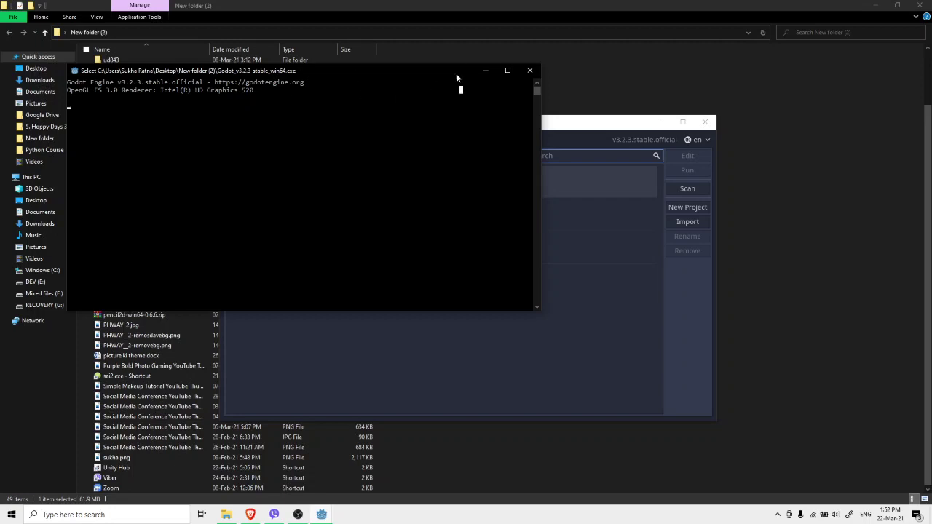
click(484, 71)
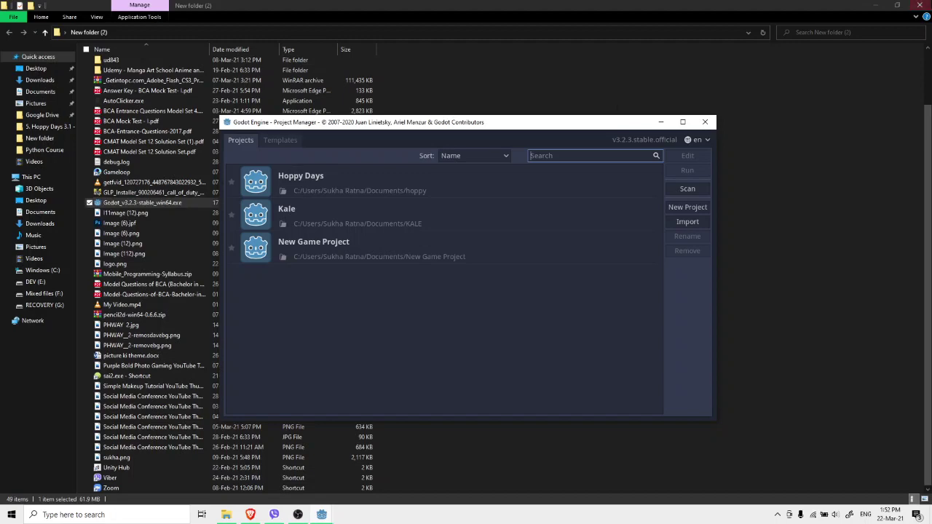
Close the File Explorer window, open the Kale project in the Godot editor, and minimize OBS.
click(919, 6)
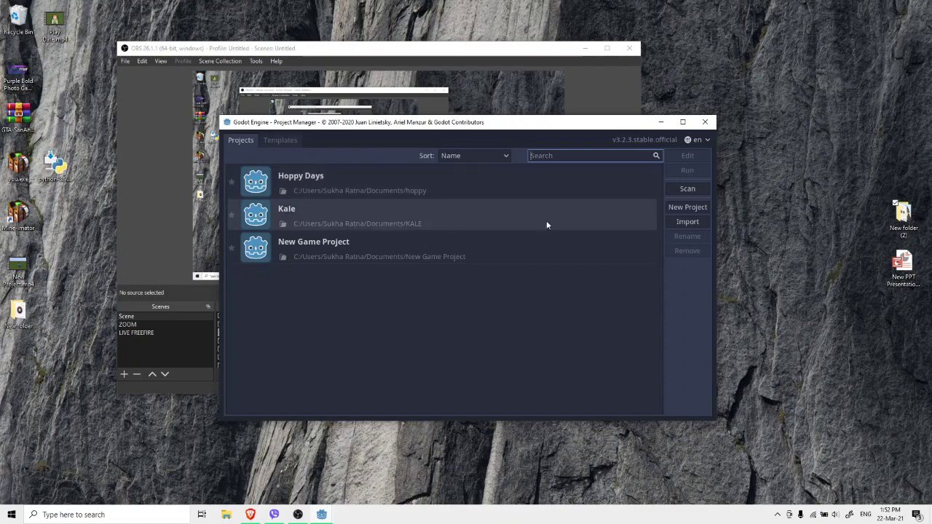
click(301, 220)
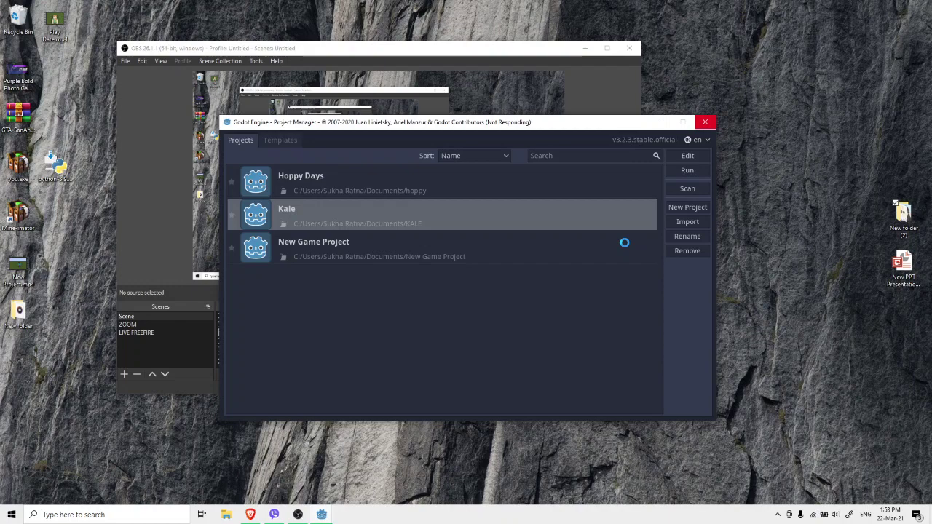
click(484, 45)
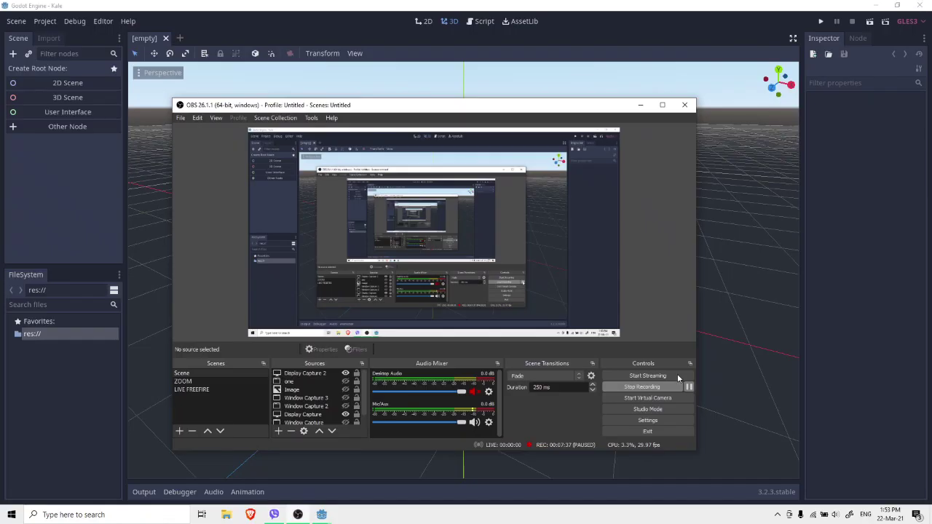
click(640, 105)
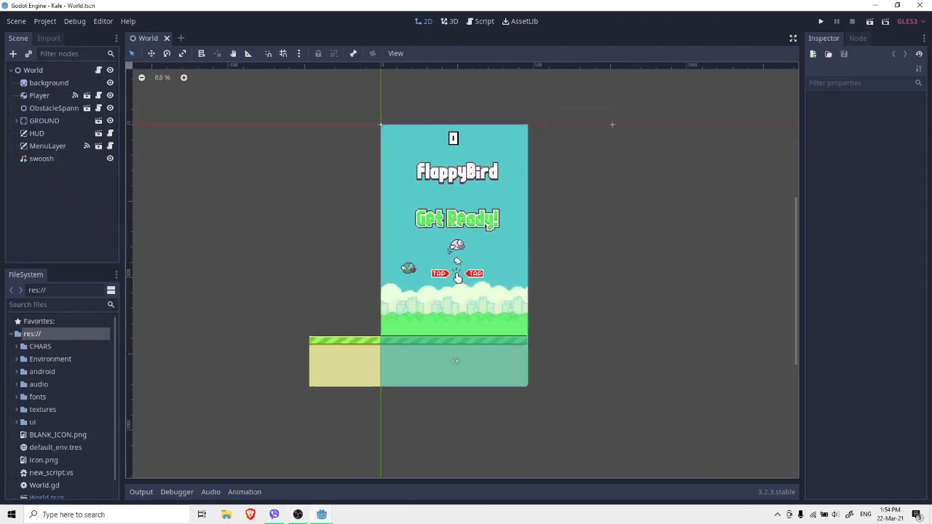
Inspect the World scene, run the Kale project, and play a round of its FlappyBird game.
scroll(435, 227, up, 2)
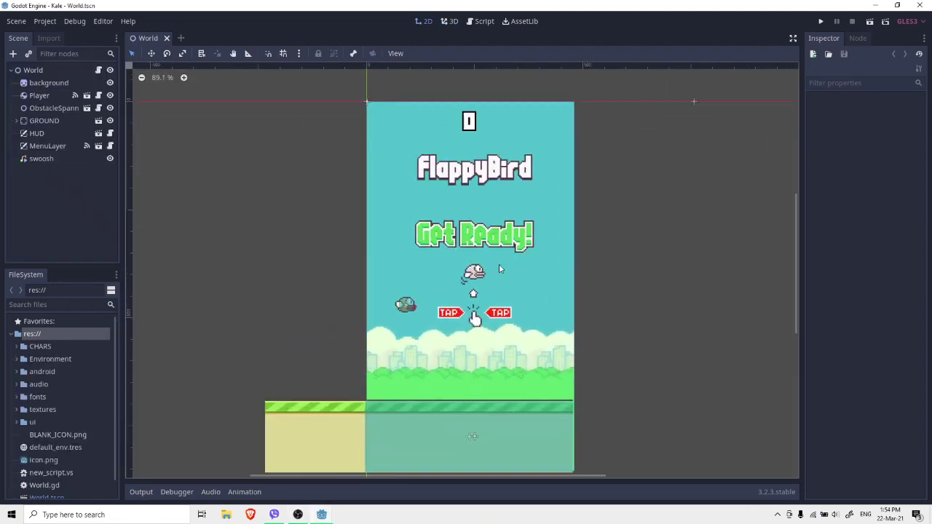
scroll(506, 304, down, 1)
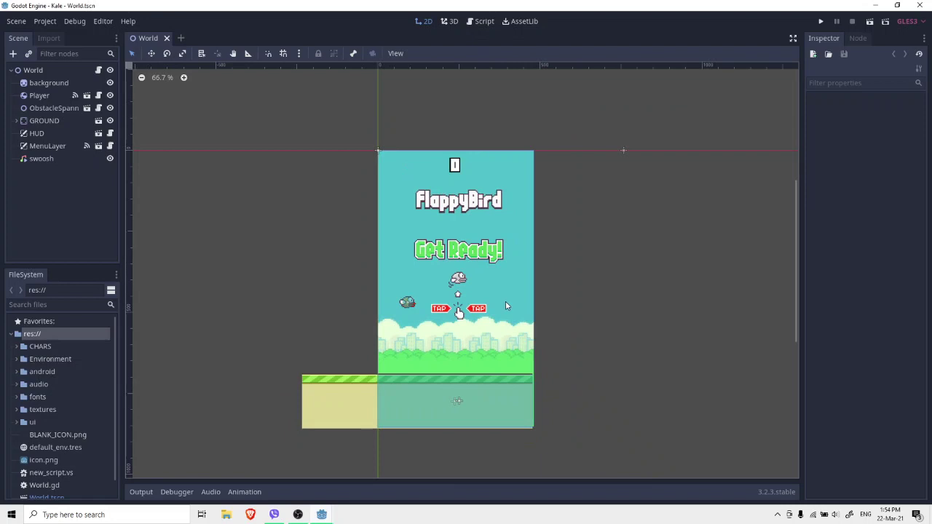
click(822, 21)
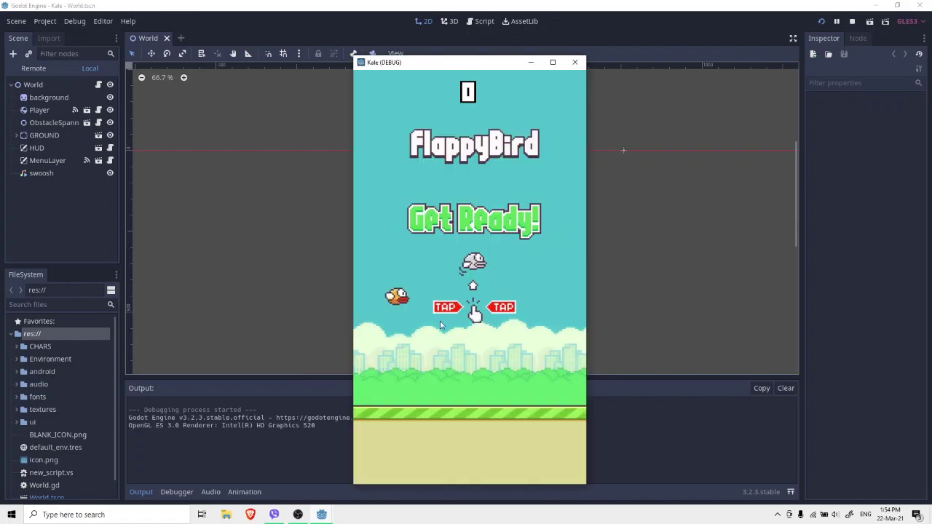
click(454, 323)
click(462, 331)
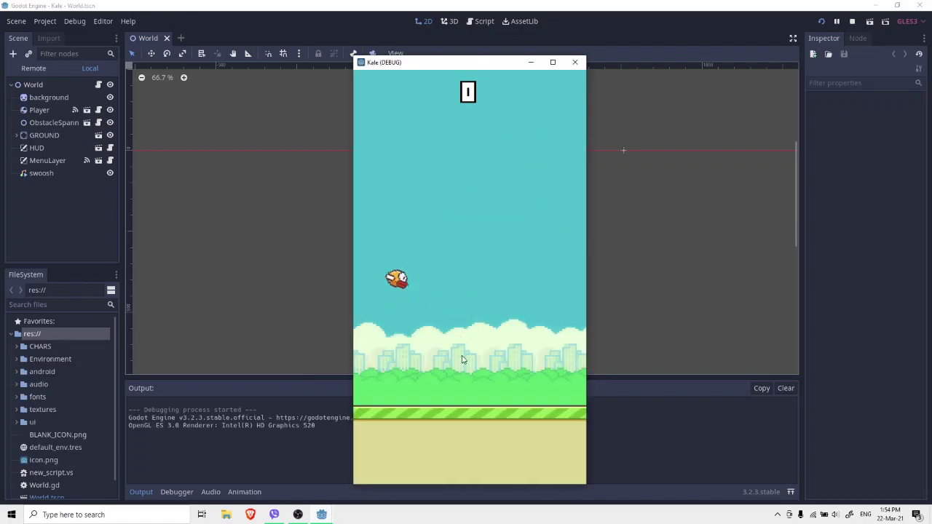
click(461, 342)
click(462, 359)
click(461, 358)
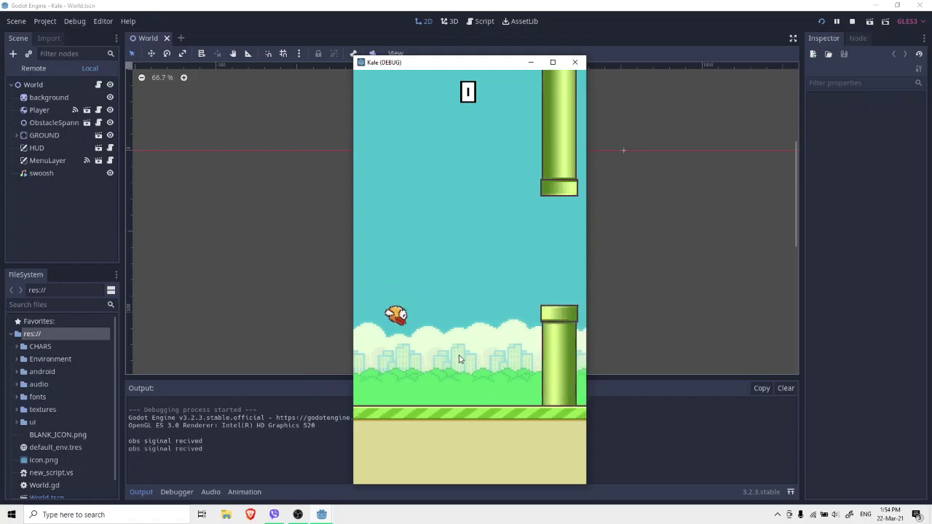
click(459, 358)
click(459, 360)
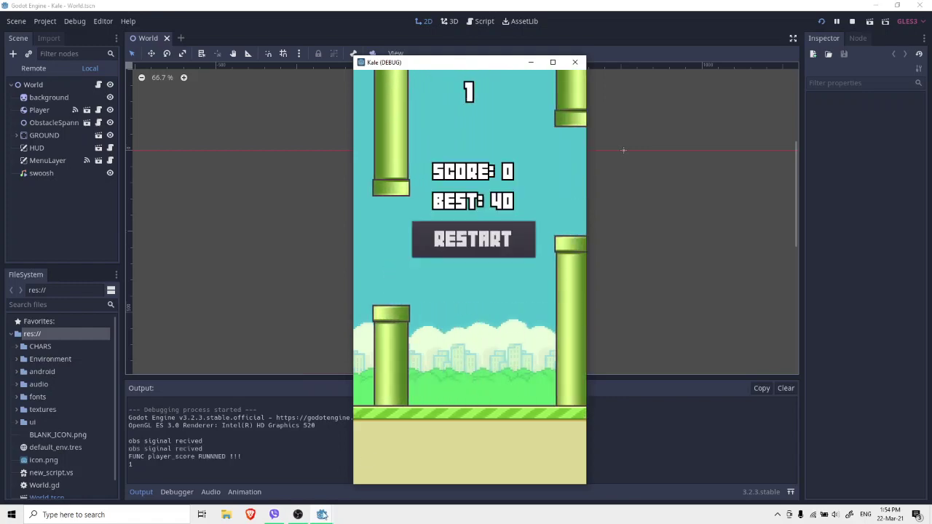
Switch to OBS, unmute the Desktop Audio, and return to the Kale game window.
click(298, 515)
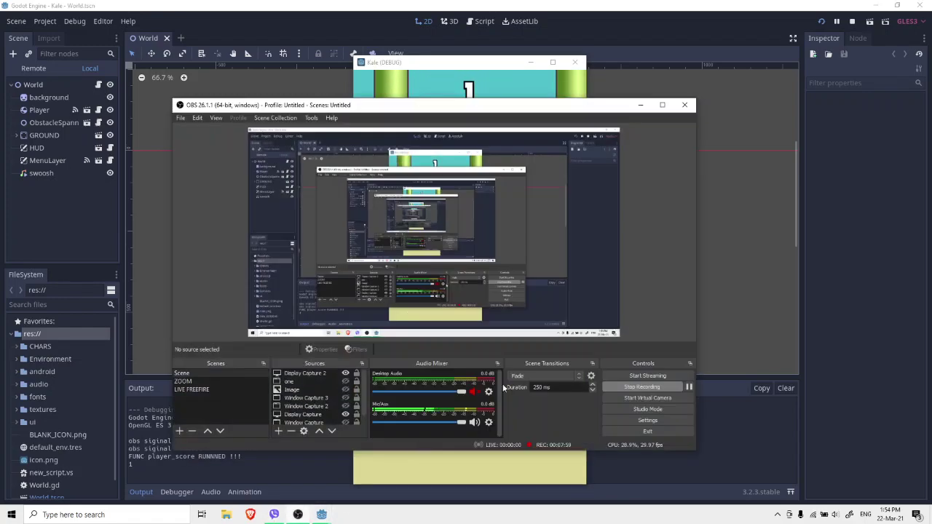
click(523, 76)
Restart the game round and move the game window beside the editor's scene preview, with OBS minimized.
click(449, 247)
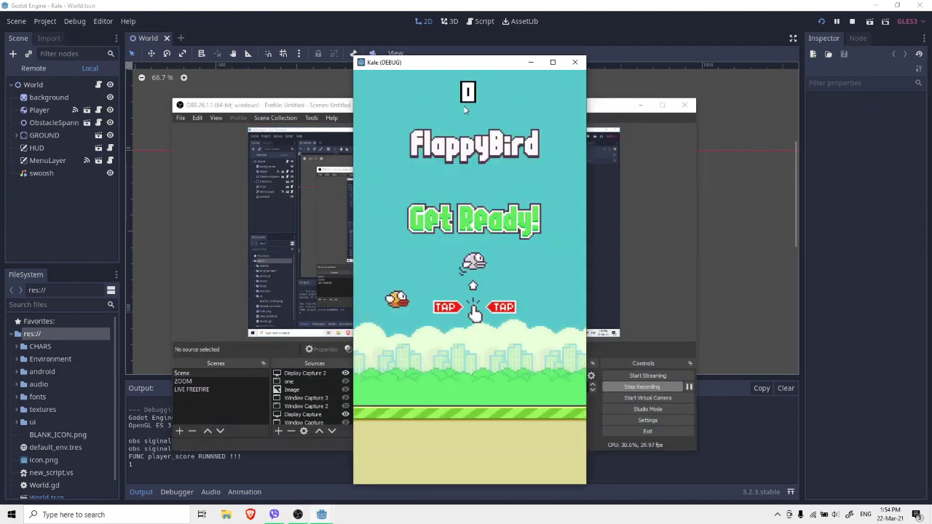
drag(467, 68, 657, 78)
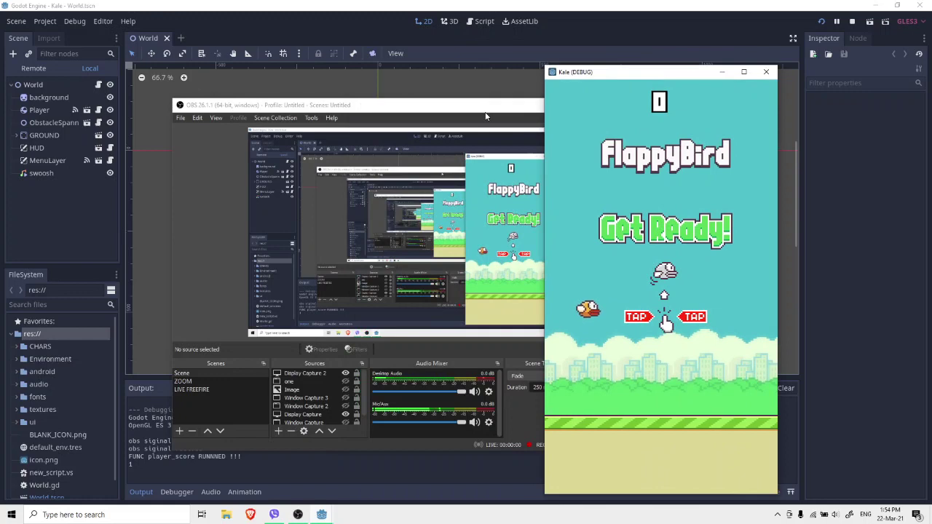
key(alt+Tab)
key(super+Down)
Play another round of the FlappyBird game through the pipes until it ends, and close the game window.
click(678, 317)
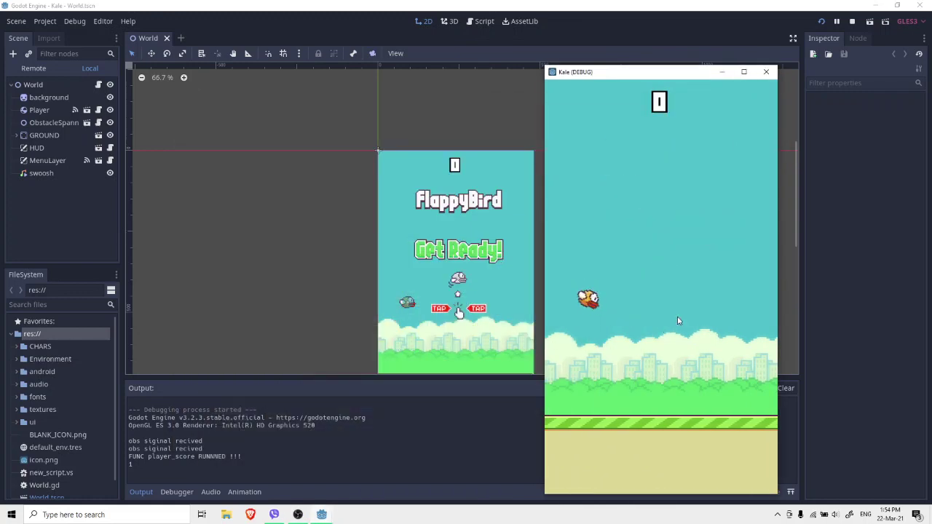
click(660, 359)
click(660, 360)
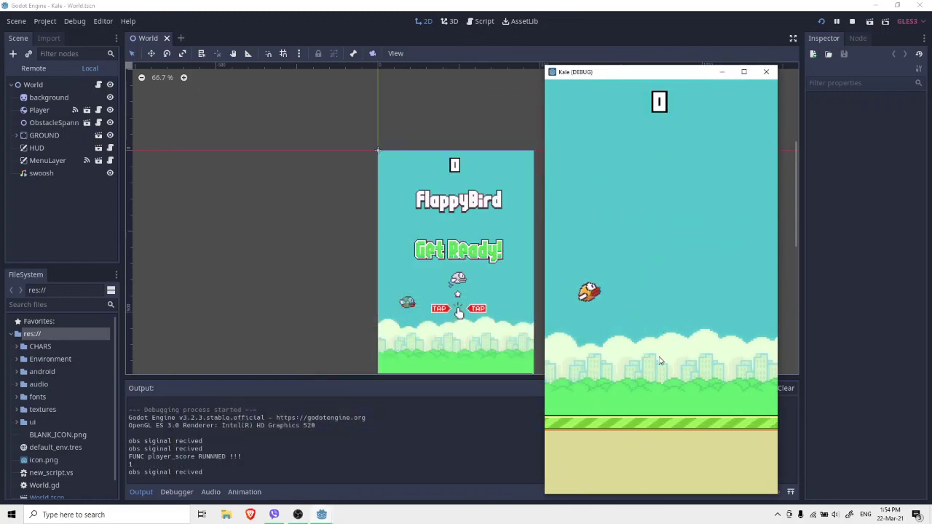
click(661, 360)
click(661, 360)
click(661, 360)
click(661, 359)
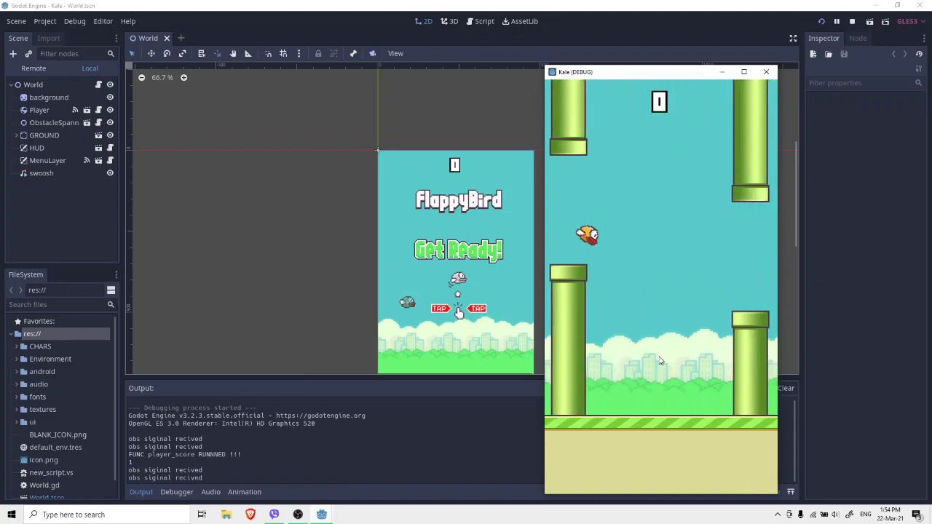
click(660, 360)
click(660, 359)
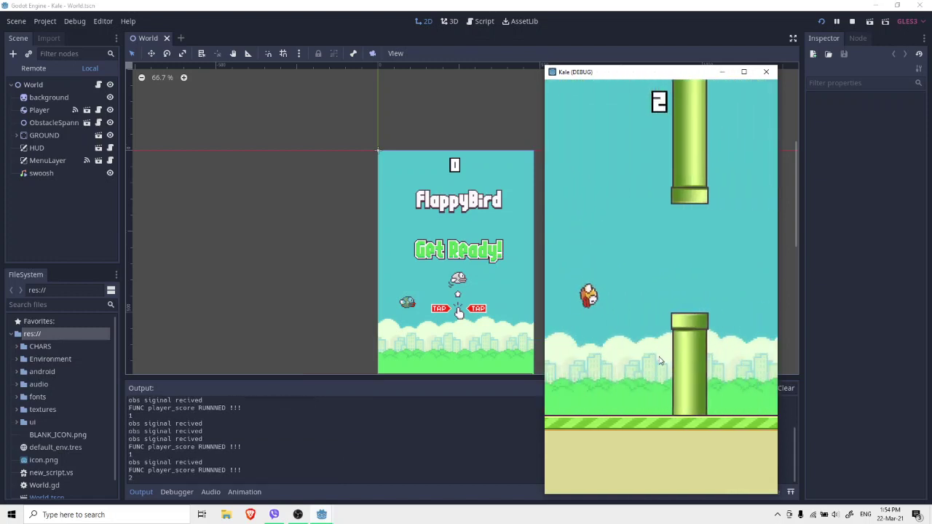
click(660, 359)
click(660, 360)
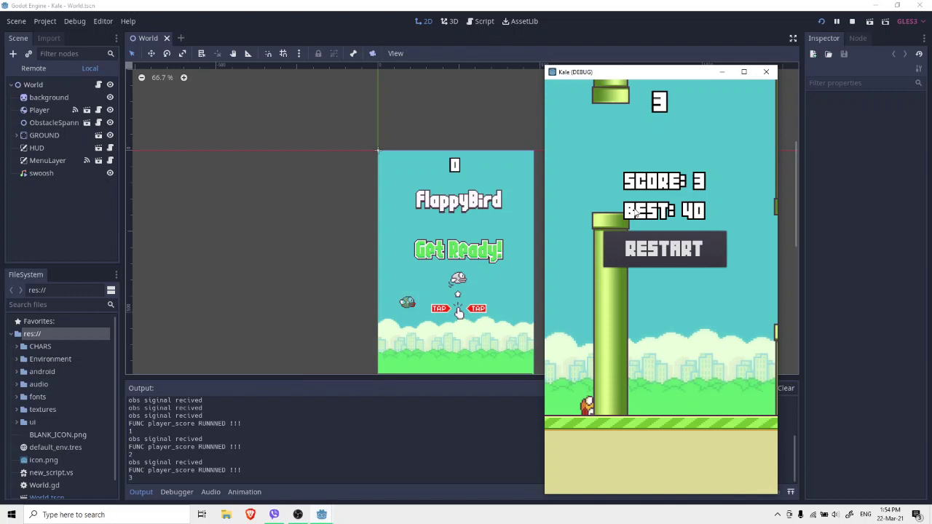
click(768, 72)
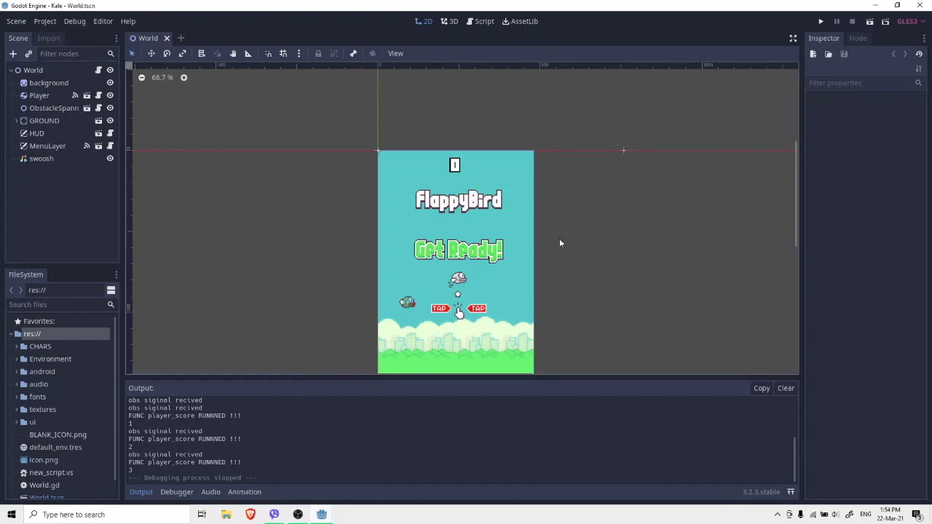
Look over the World scene in the 2D workspace, orbit the 3D workspace, and return to 2D.
scroll(524, 233, down, 3)
scroll(509, 321, up, 1)
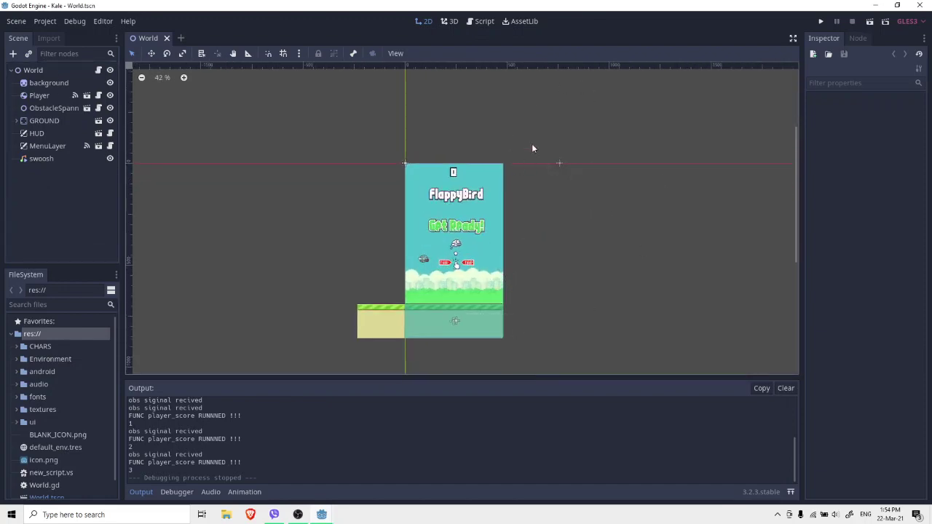
click(450, 21)
scroll(456, 239, down, 3)
middle_drag(456, 239, 497, 208)
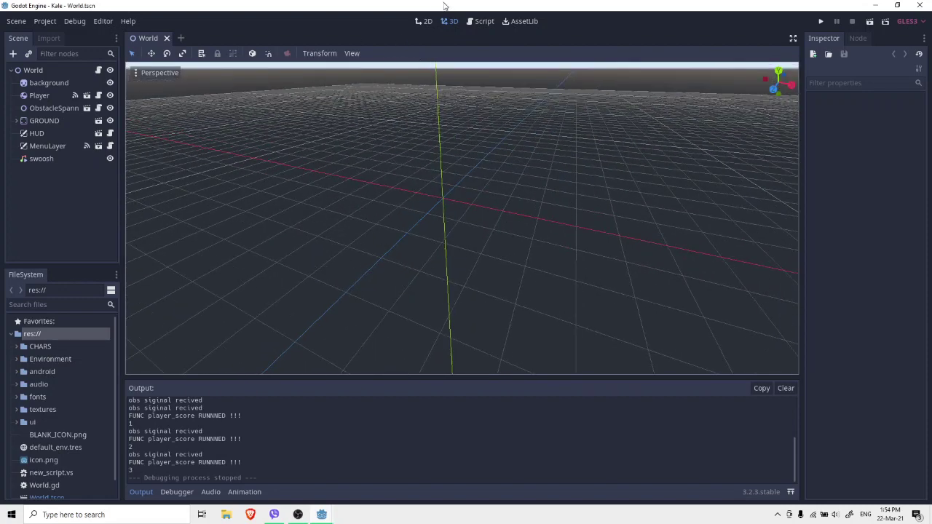
click(424, 21)
scroll(643, 234, up, 3)
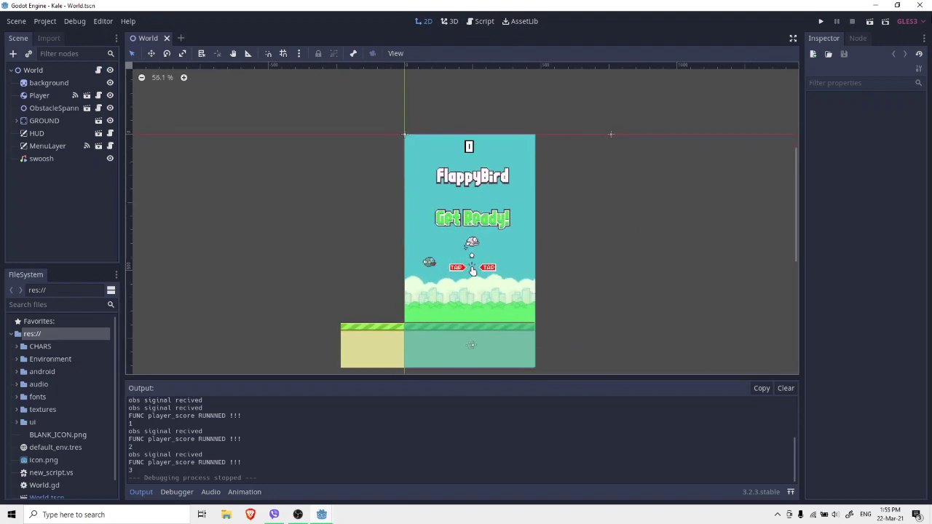
Quit the Kale editor and relaunch Godot_v3.2.3-stable_win64.exe from the desktop's New folder (2).
click(920, 5)
click(449, 266)
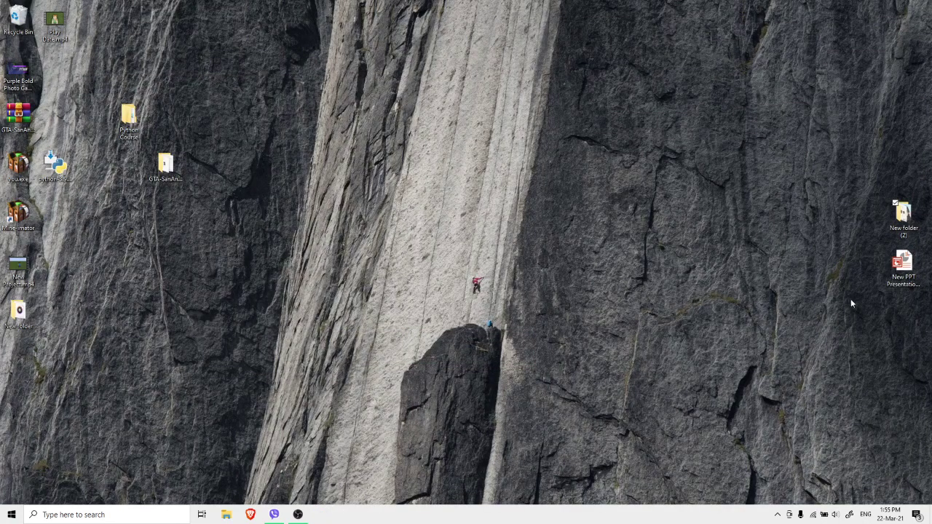
double_click(919, 230)
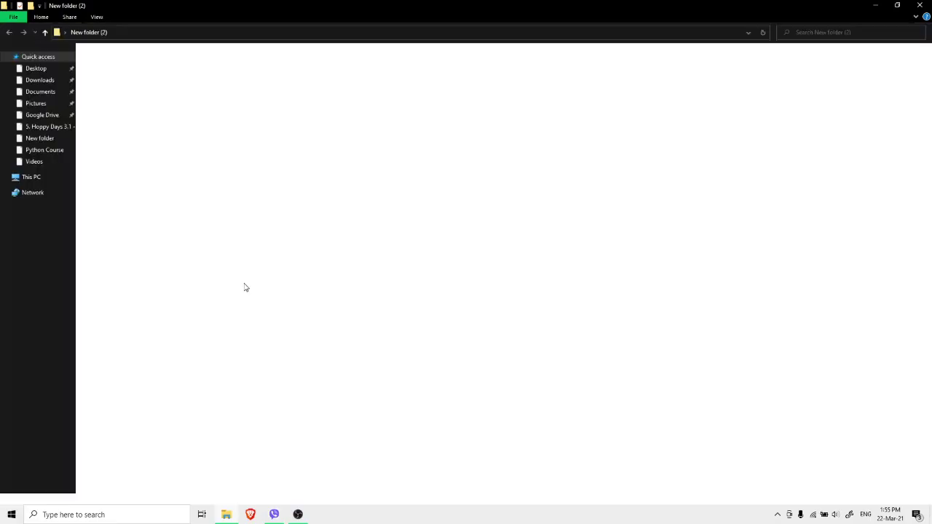
double_click(142, 267)
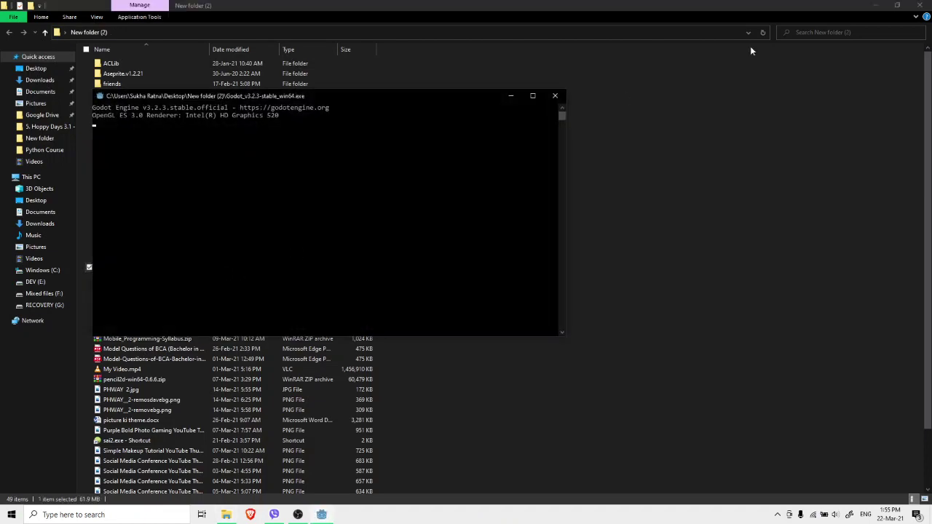
Open the Hoppy Days project, test-play its bunny platformer until game over, and close the game window.
double_click(330, 185)
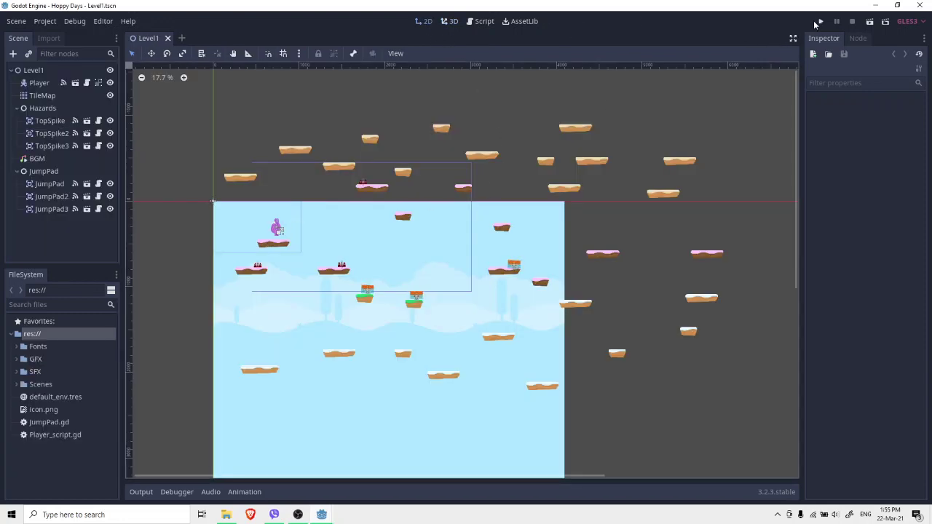
click(819, 22)
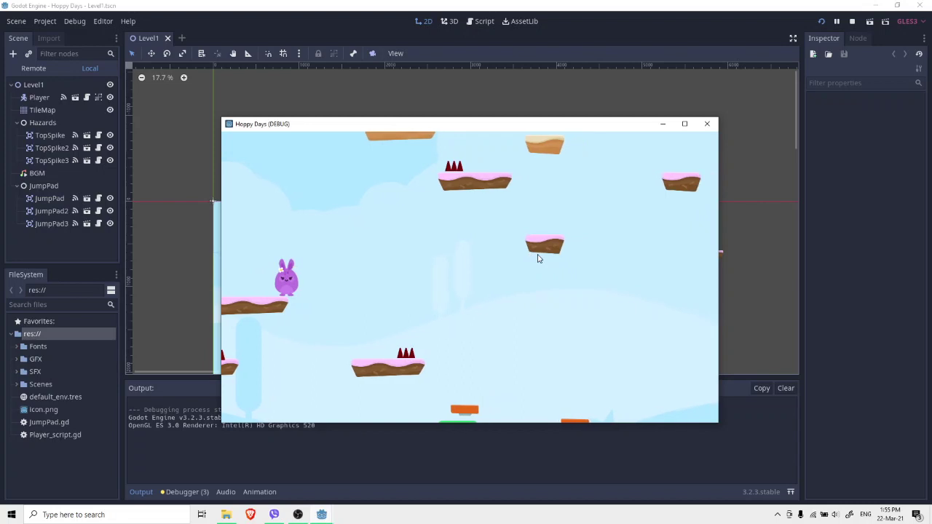
key(Up)
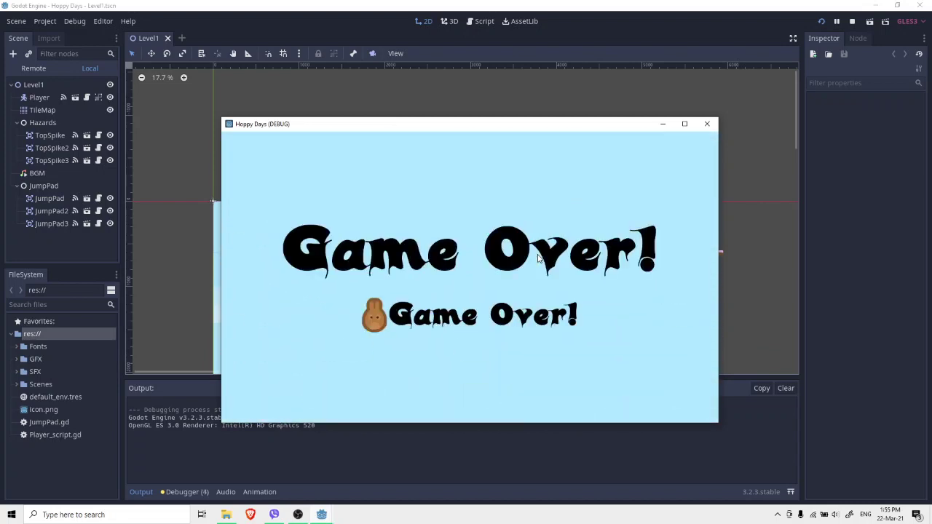
click(706, 124)
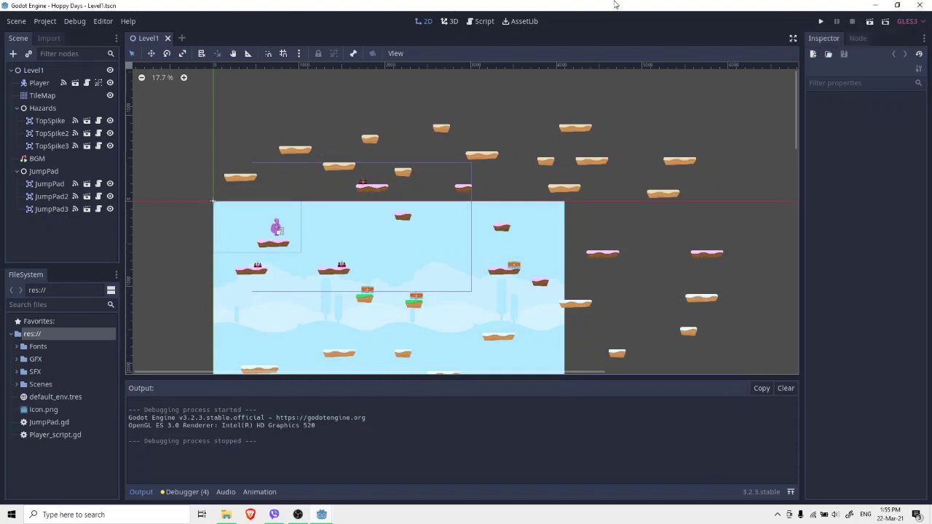
Quit the Hoppy Days editor and launch Godot_v3.2.3-stable_win64.exe again from New folder (2).
click(920, 5)
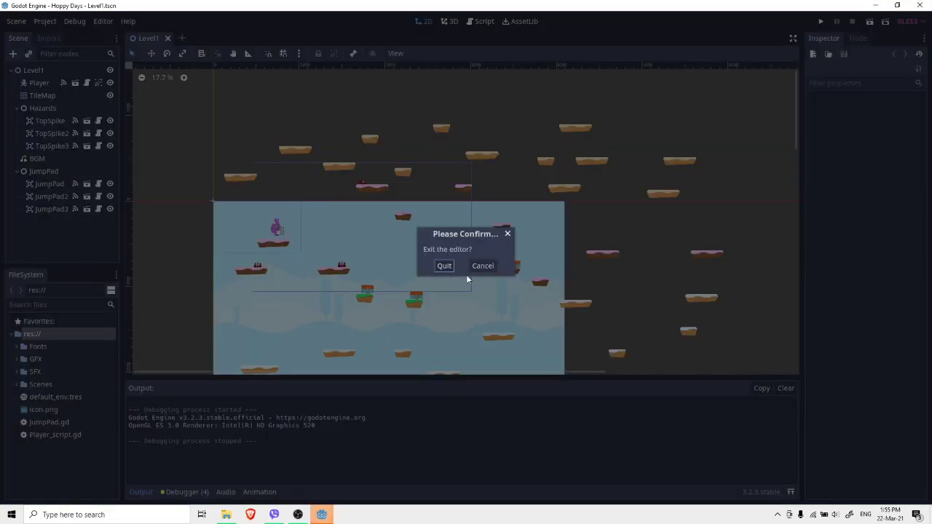
click(445, 266)
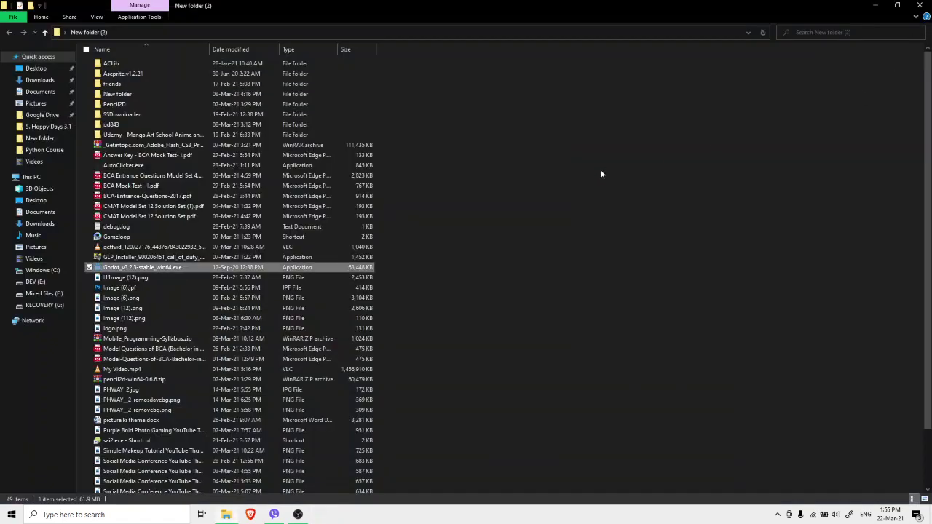
double_click(276, 269)
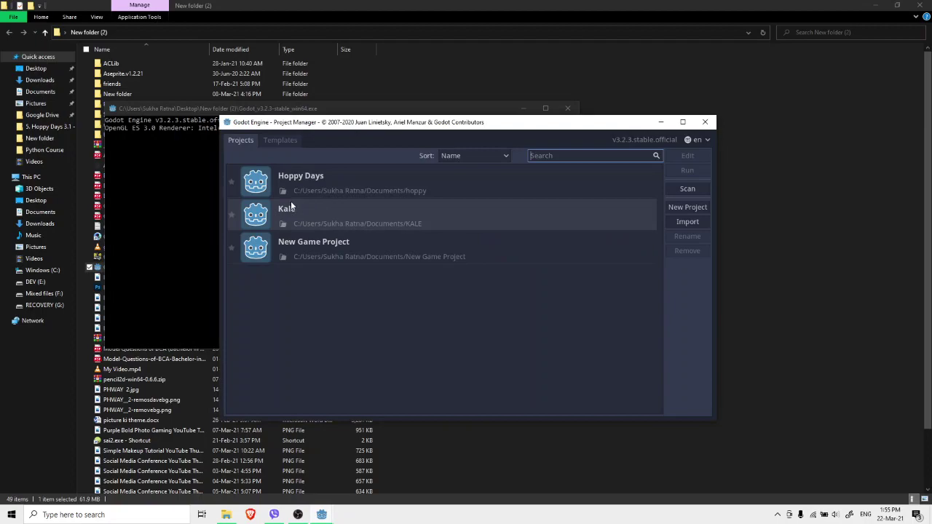
Reopen the Kale project and read through the World.gd code in the script editor.
double_click(299, 214)
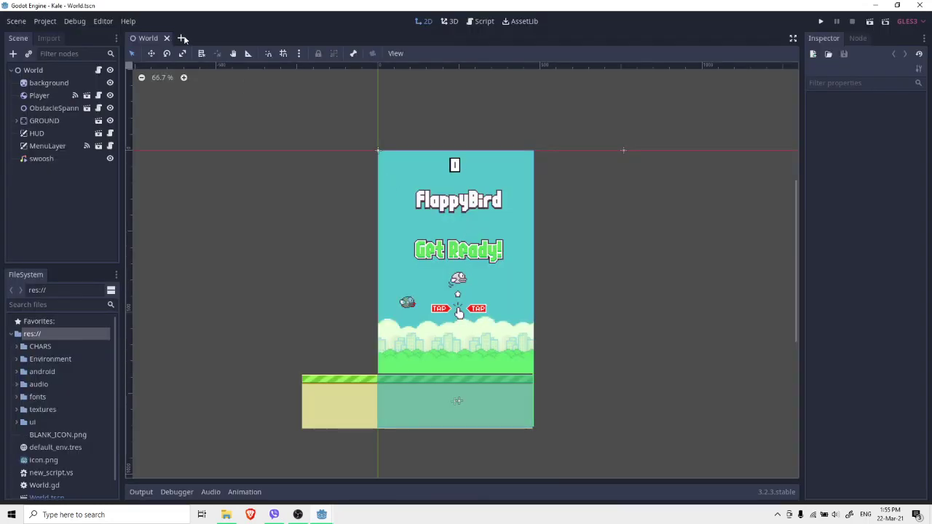
click(480, 22)
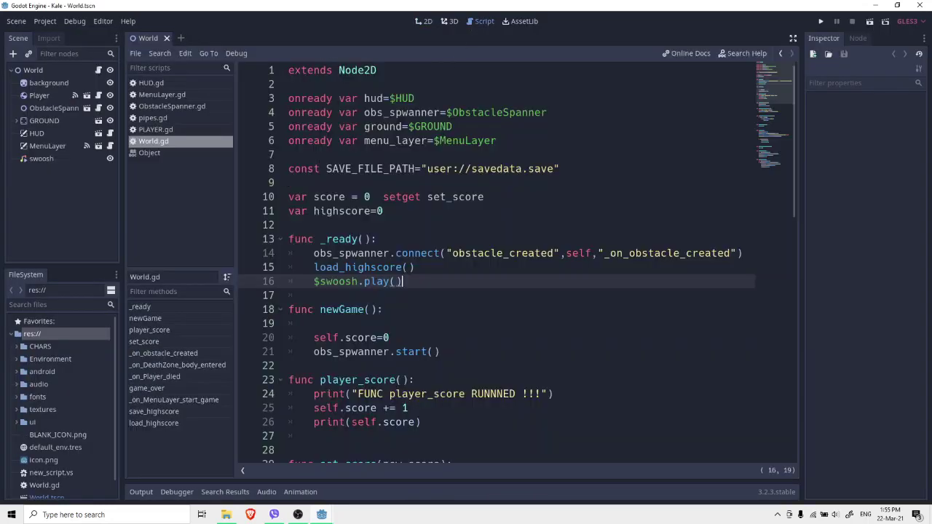
scroll(517, 263, down, 15)
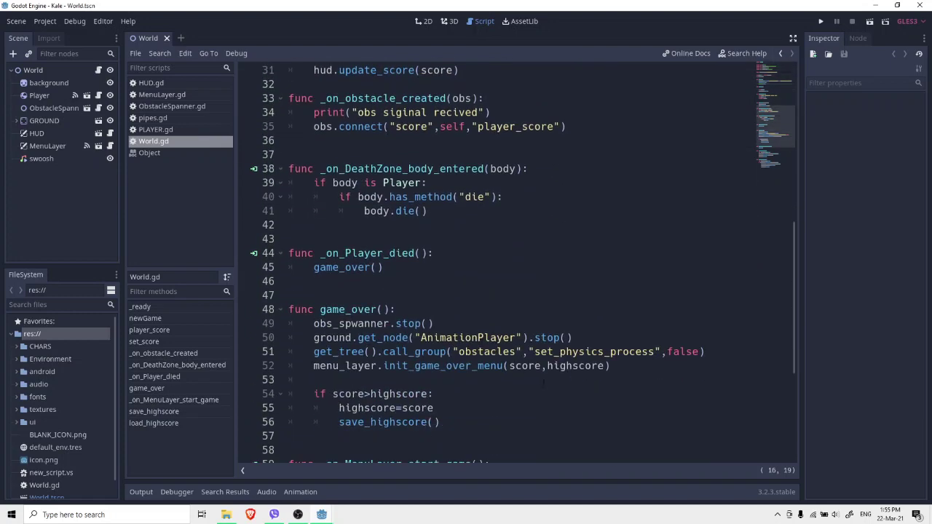
Look through the code of the project's other scripts: pipes.gd, ObstacleSpanner.gd, MenuLayer.gd, HUD.gd and PLAYER.gd.
scroll(517, 262, up, 15)
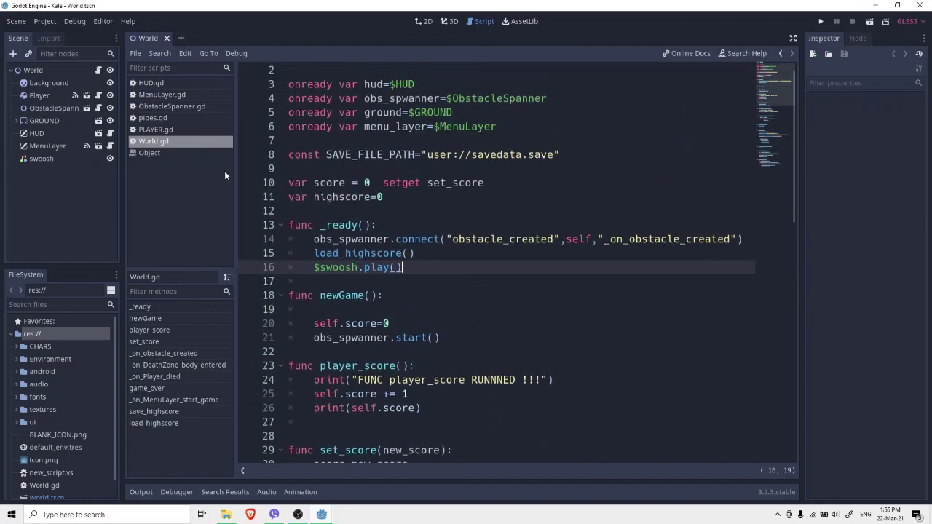
click(199, 131)
click(160, 118)
click(174, 106)
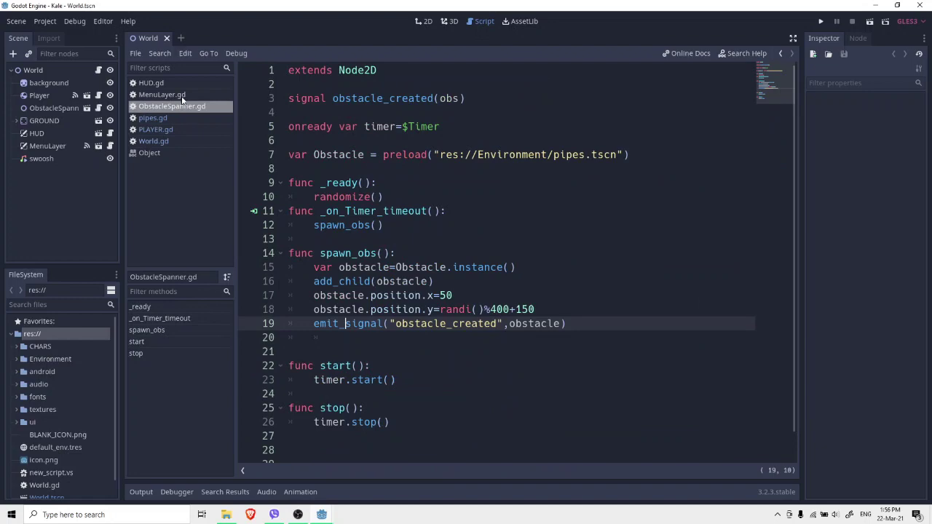
click(182, 95)
click(192, 83)
click(191, 96)
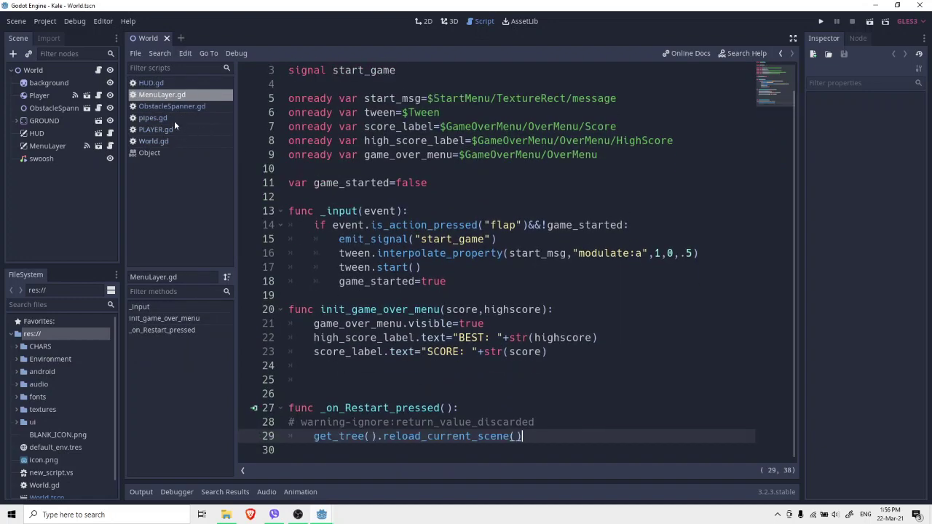
click(175, 107)
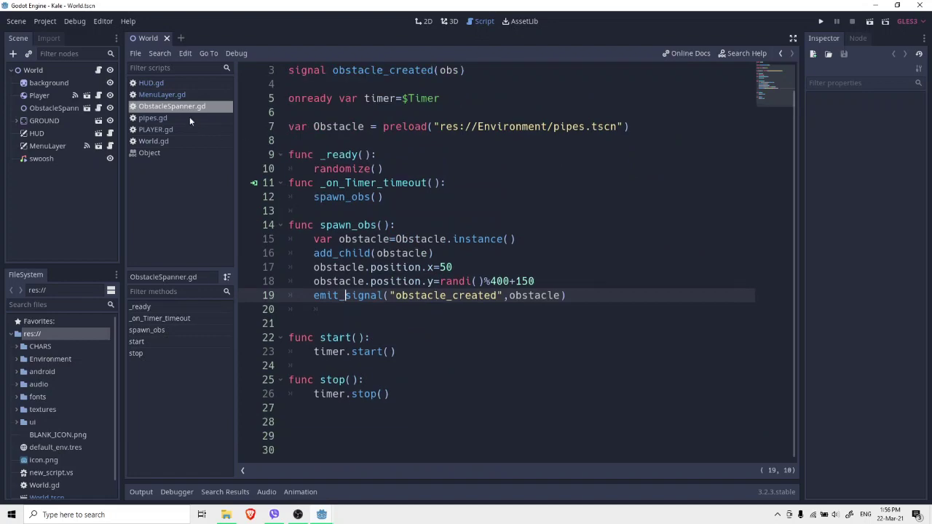
click(190, 118)
click(202, 129)
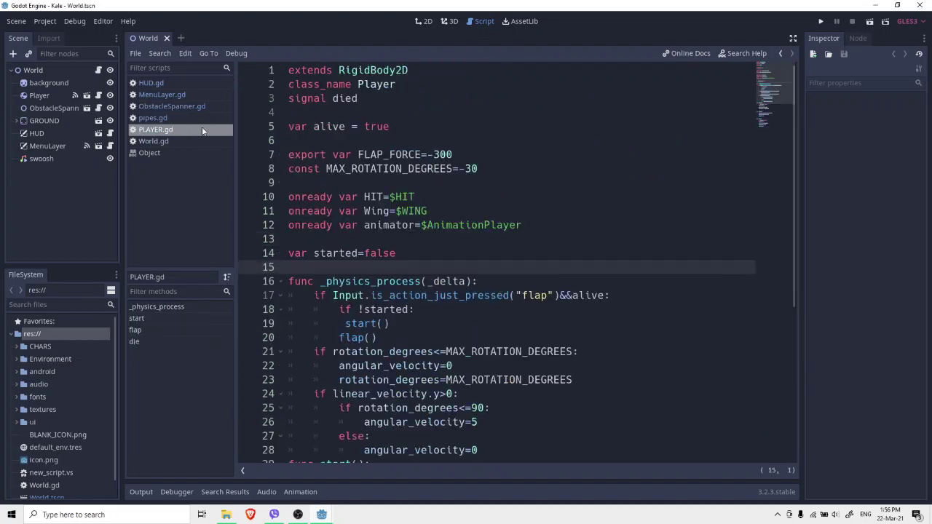
scroll(432, 212, down, 3)
Return to World.gd and examine the nested indentation in _on_DeathZone_body_entered, then read on through load_highscore at the script's end.
click(154, 140)
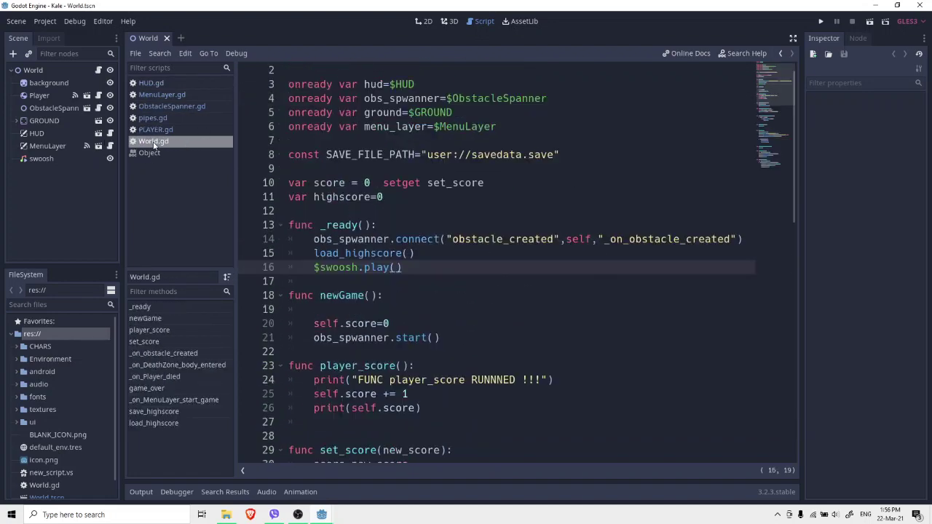
scroll(553, 332, down, 5)
scroll(553, 332, down, 3)
drag(437, 394, 423, 224)
click(428, 253)
scroll(428, 252, down, 2)
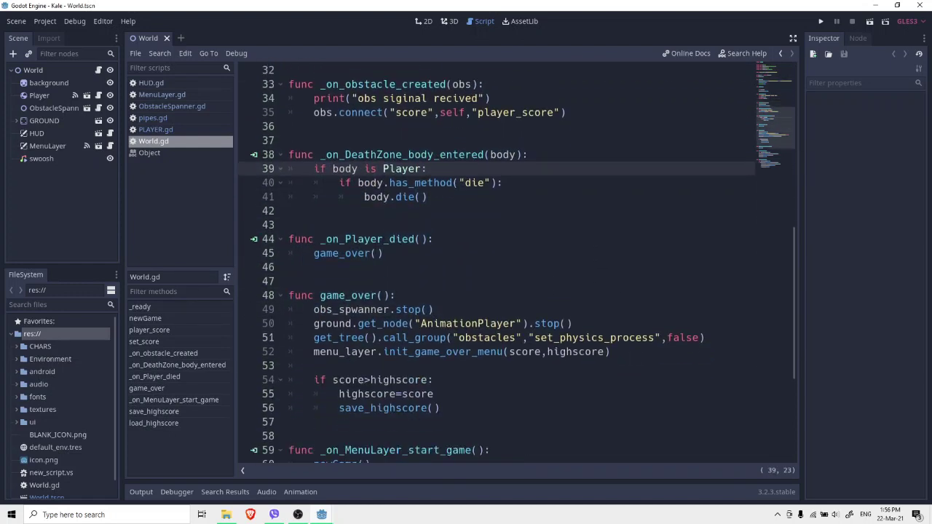
click(443, 208)
drag(428, 196, 364, 197)
click(429, 197)
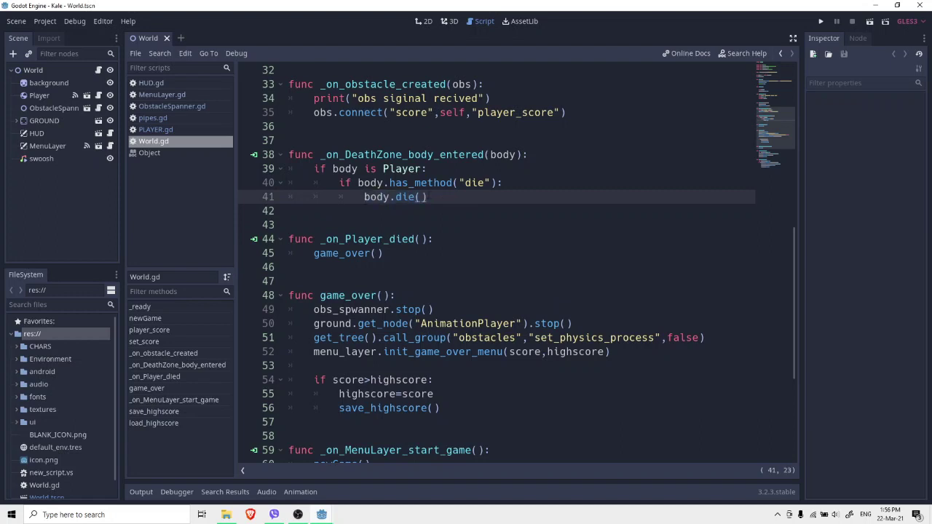
drag(339, 182, 504, 182)
click(504, 182)
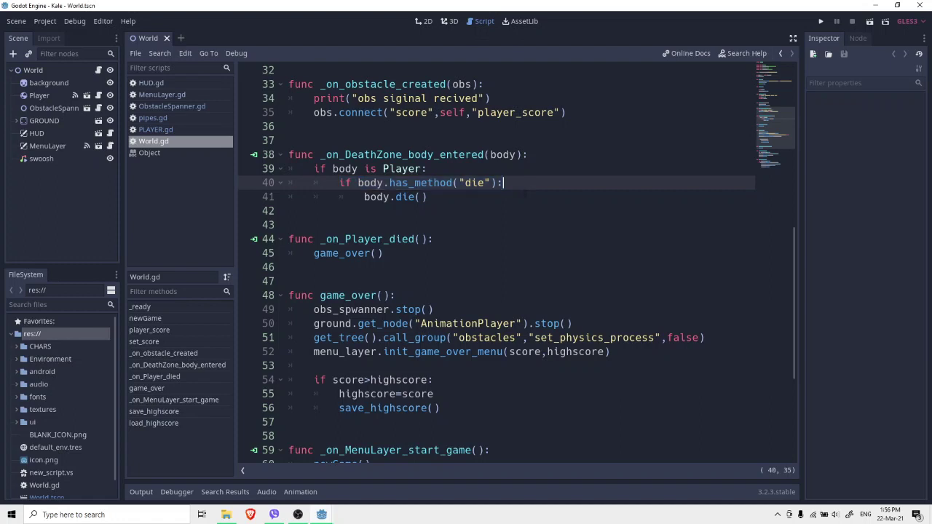
drag(428, 196, 340, 196)
click(364, 197)
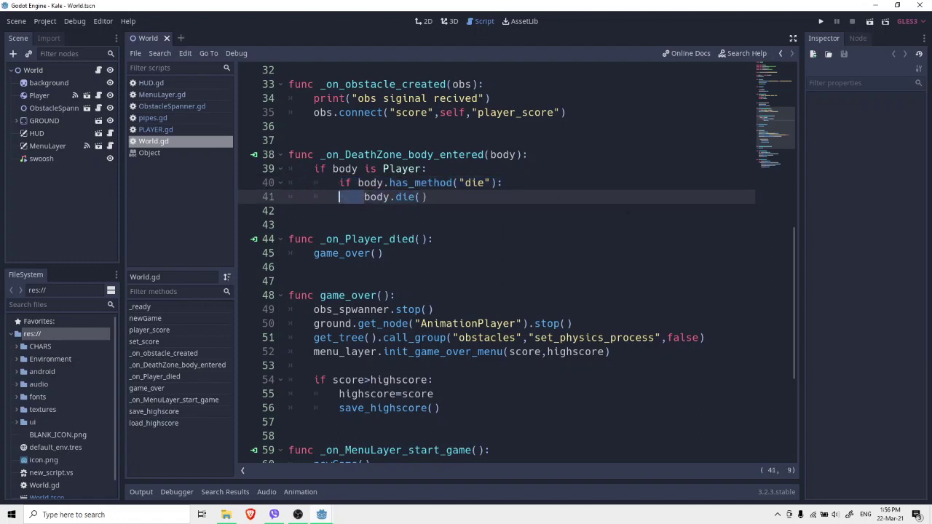
click(620, 210)
scroll(610, 209, down, 5)
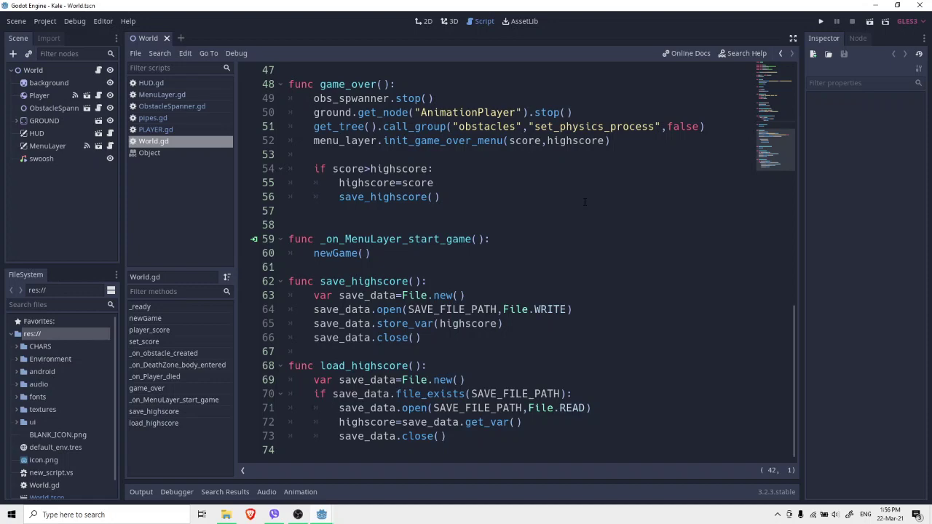
click(298, 515)
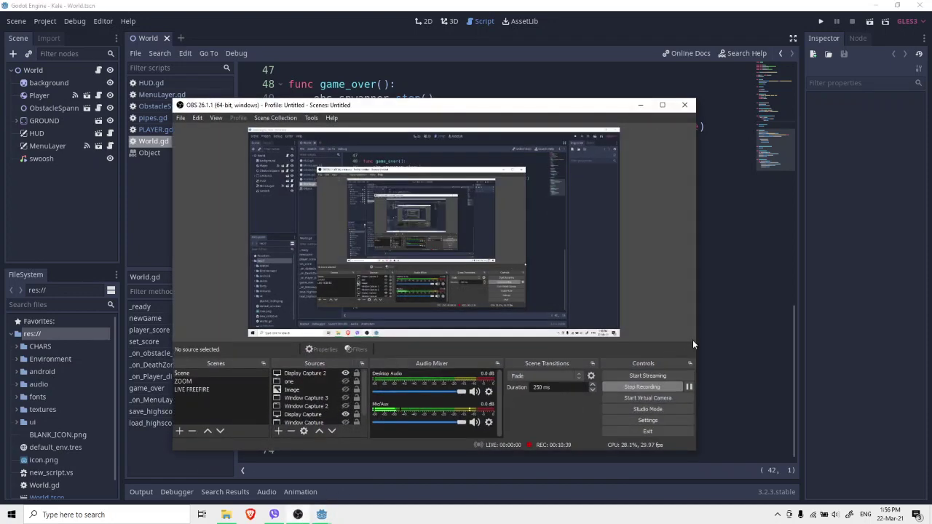